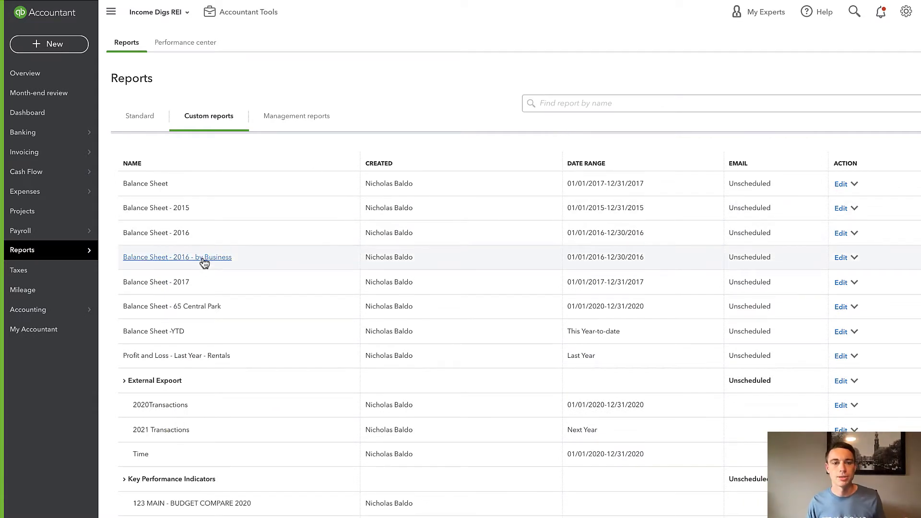
# - Open the 'Balance Sheet - 2016 - by Business' report and review its $301,000.00 totals
pyautogui.click(175, 262)
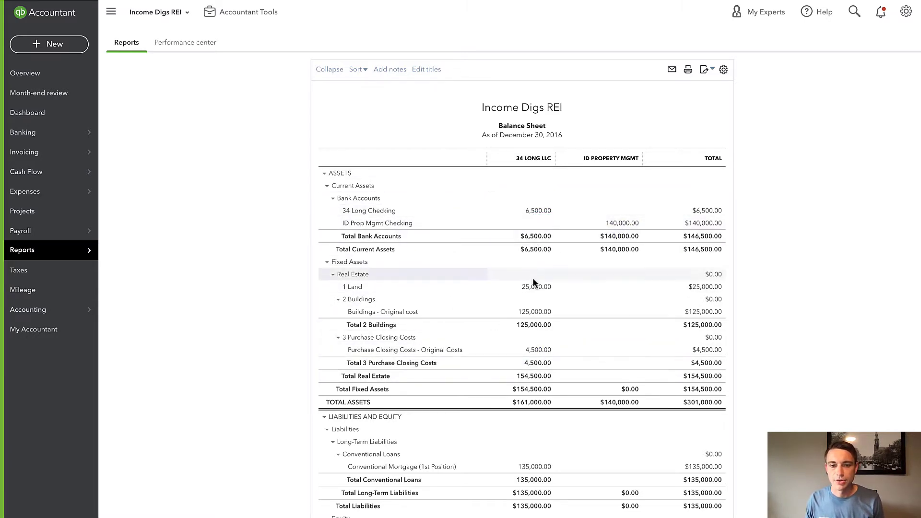
pyautogui.scroll(-1, 537, 285)
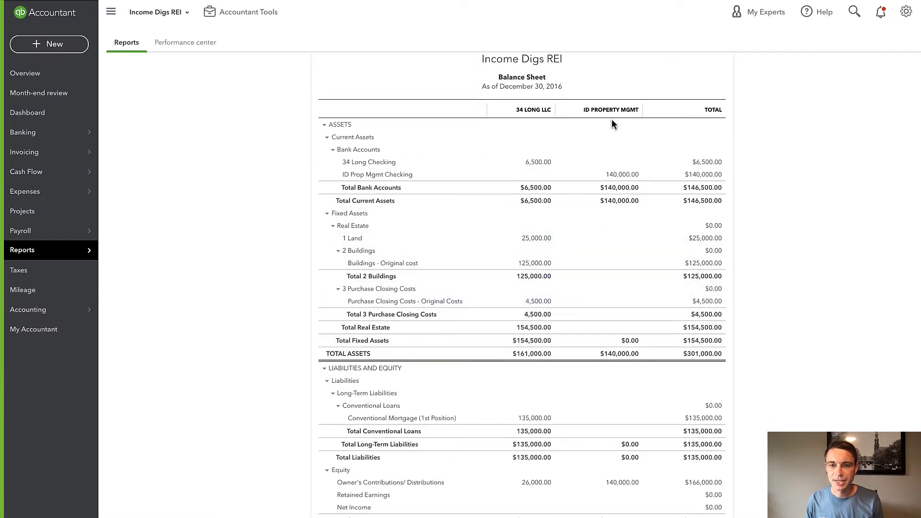
pyautogui.scroll(-2, 635, 241)
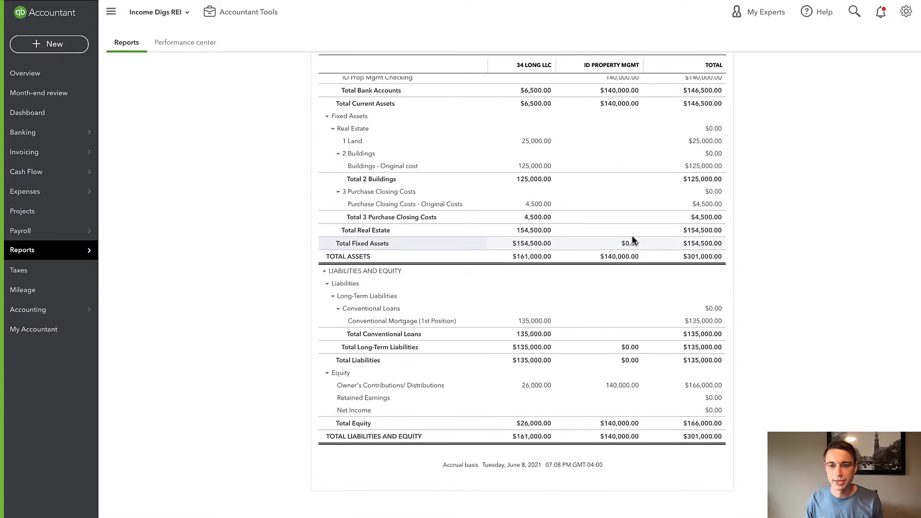
pyautogui.scroll(2, 626, 223)
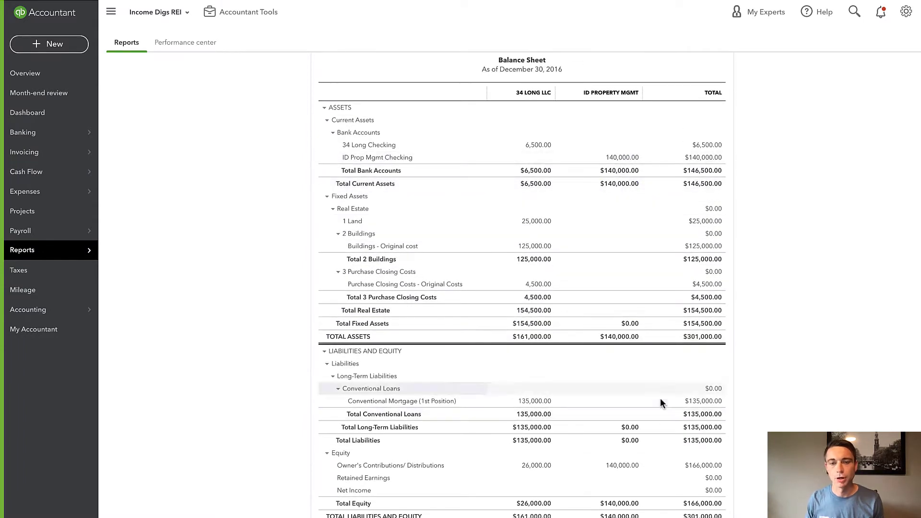
pyautogui.scroll(2, 632, 307)
pyautogui.scroll(-3, 629, 306)
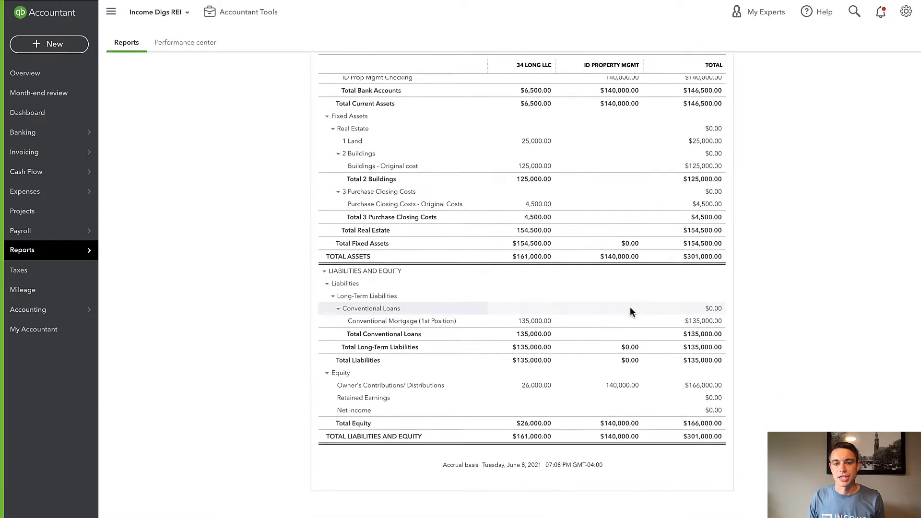
pyautogui.scroll(5, 629, 307)
pyautogui.scroll(-5, 631, 312)
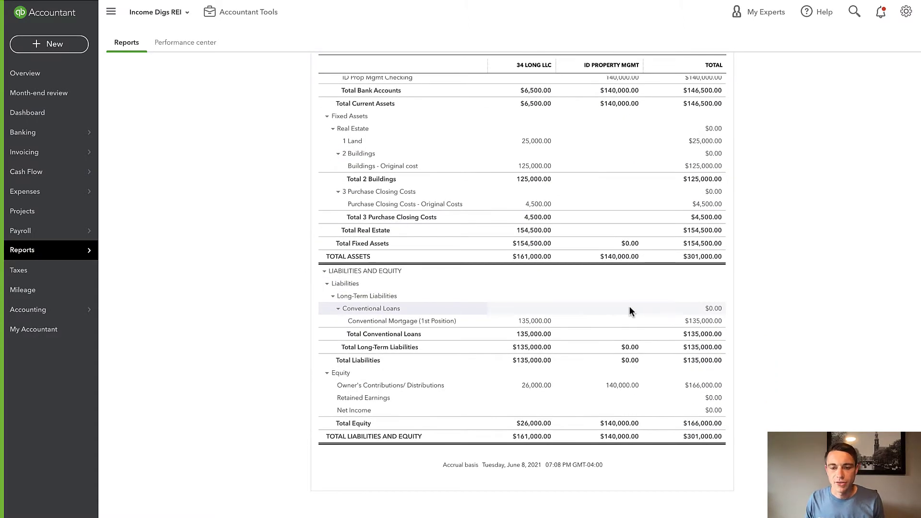
pyautogui.scroll(4, 629, 307)
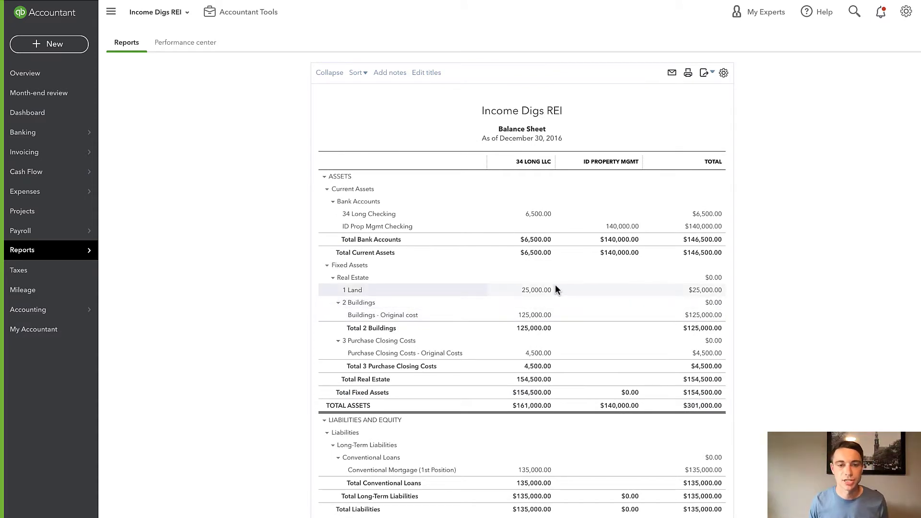
# - Start a new transfer from ID Prop Mgmt Checking to 34 Long Checking
pyautogui.click(56, 48)
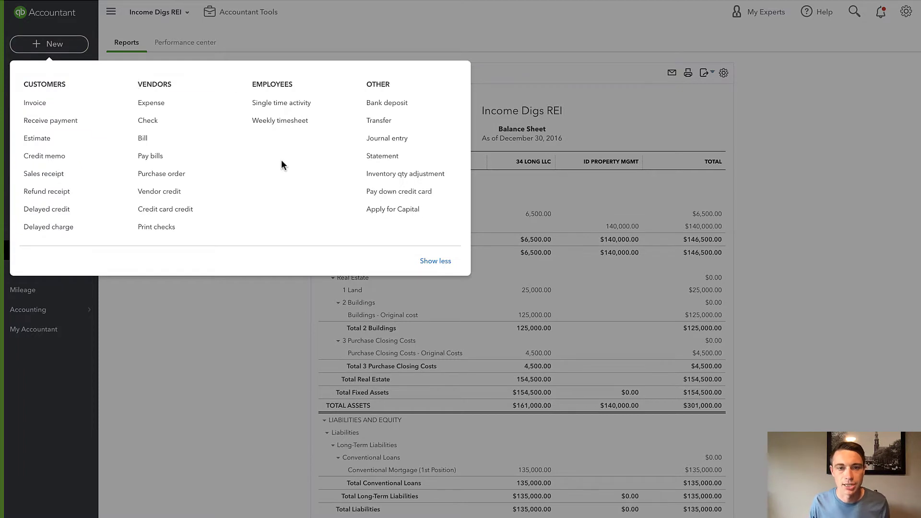
pyautogui.click(398, 121)
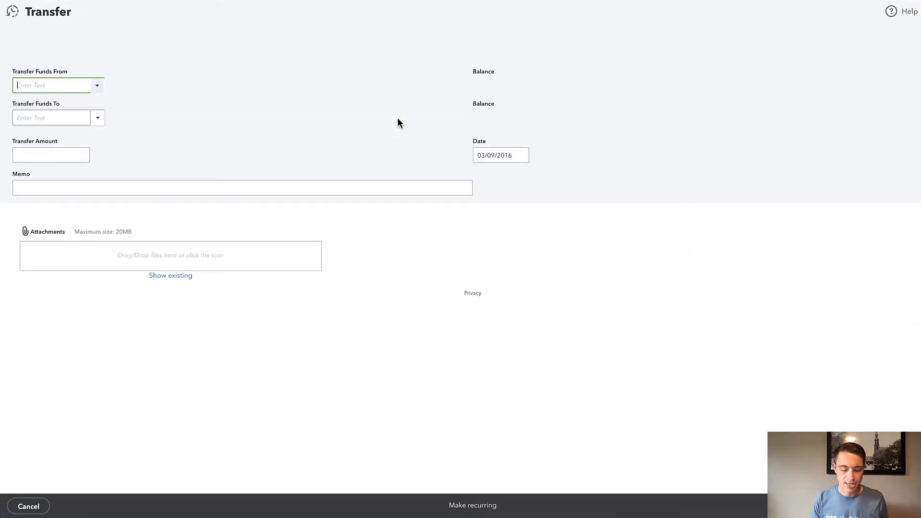
pyautogui.write('id')
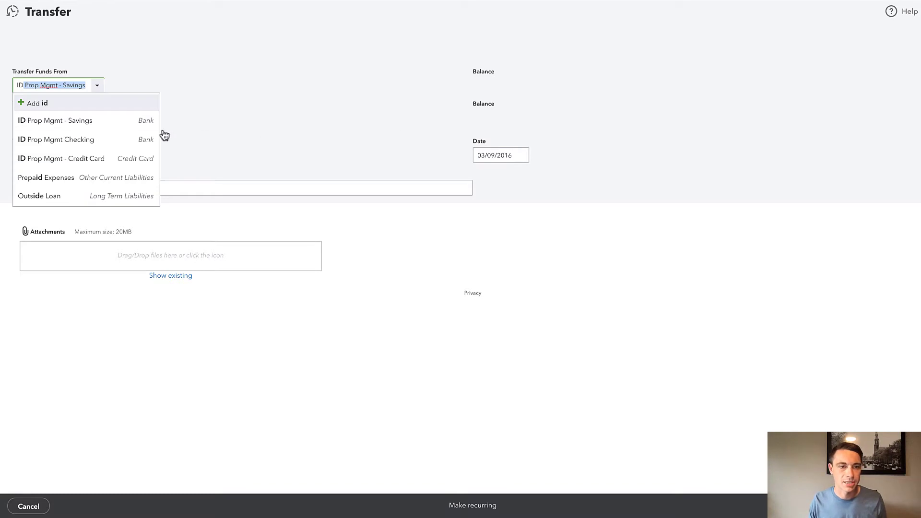
pyautogui.click(82, 144)
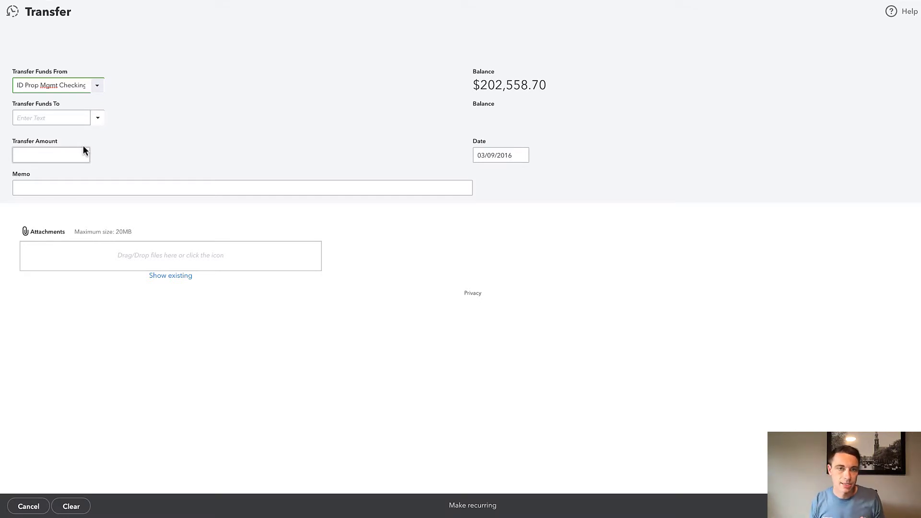
pyautogui.click(55, 119)
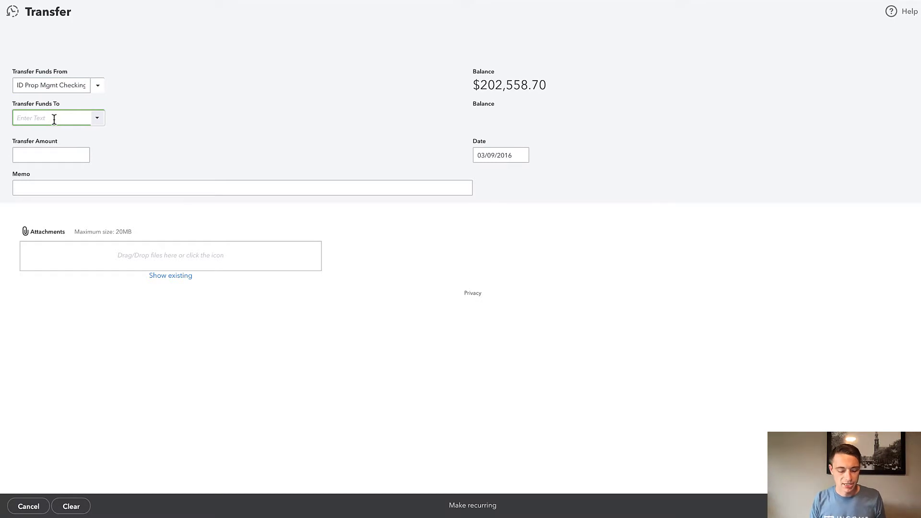
pyautogui.write('34 Long Checking')
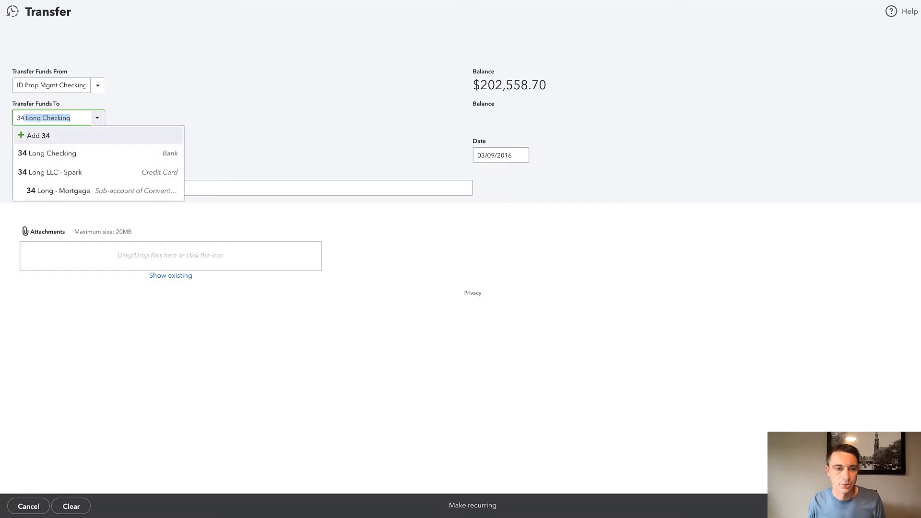
pyautogui.click(41, 153)
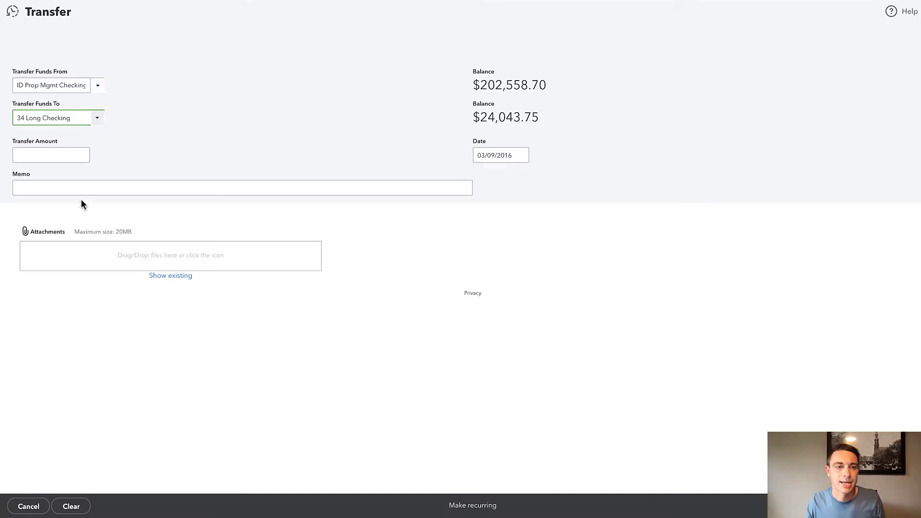
# - Enter a 10,000.00 transfer amount and date it 04/14/2016
pyautogui.click(43, 156)
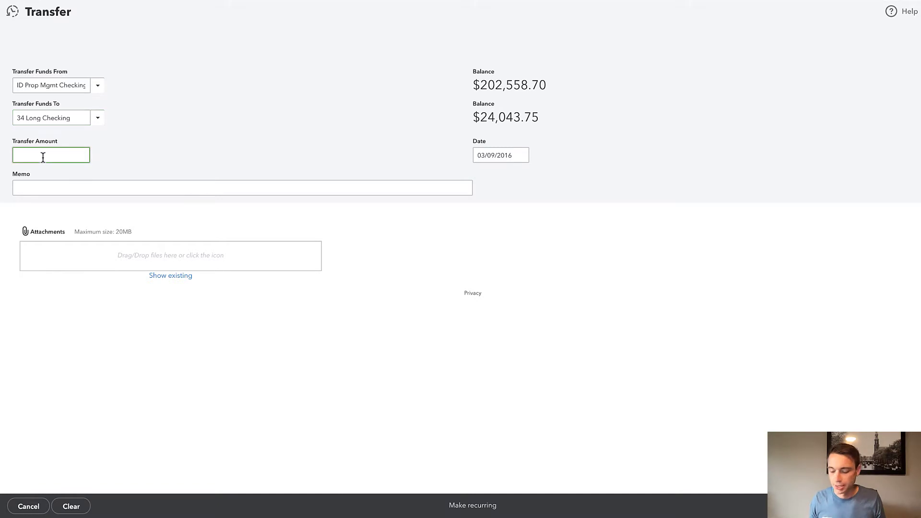
pyautogui.write('10,00')
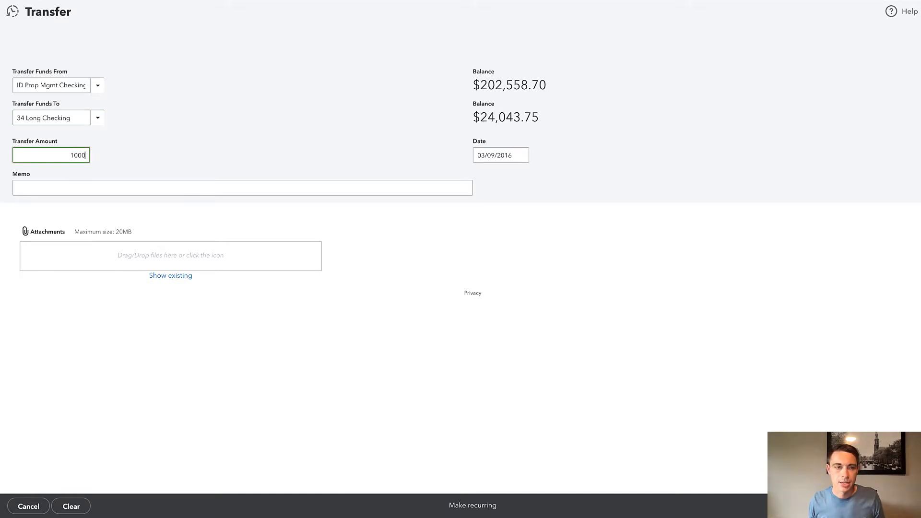
pyautogui.write('0')
pyautogui.press('Tab')
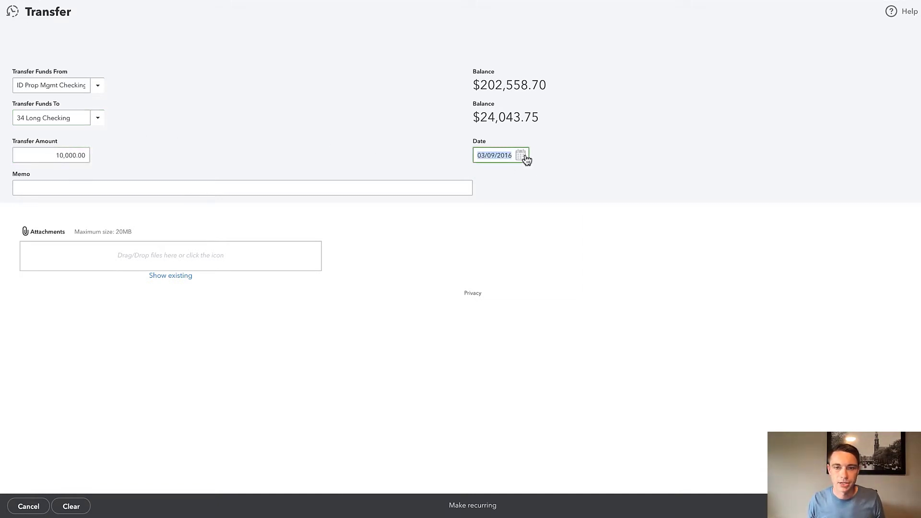
pyautogui.click(522, 155)
pyautogui.click(563, 182)
pyautogui.click(541, 234)
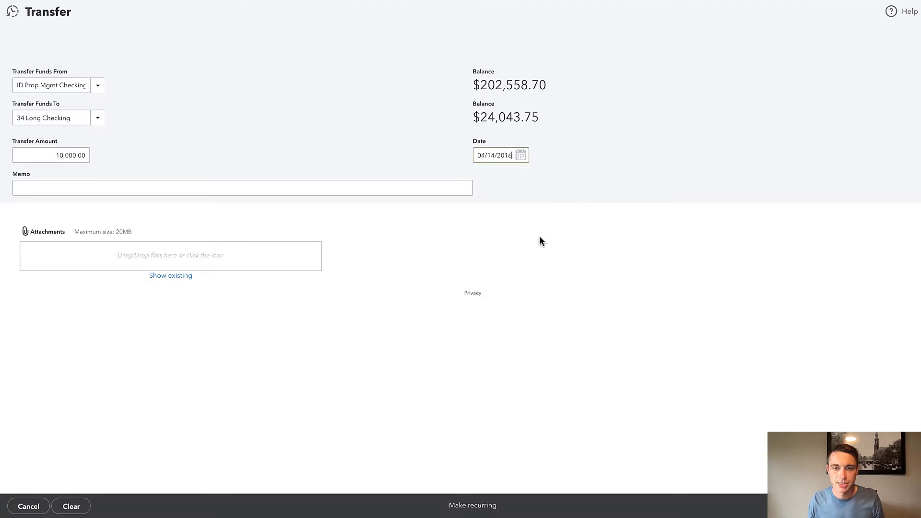
pyautogui.click(777, 293)
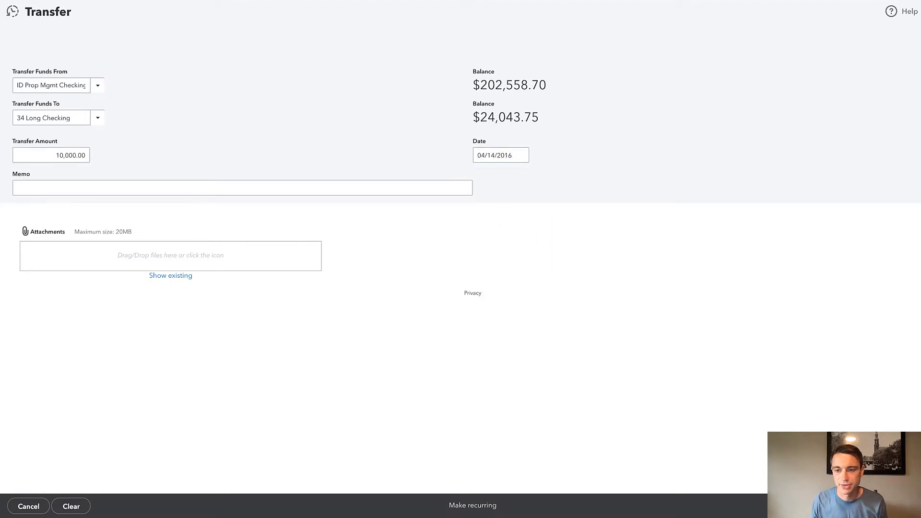
# - Save the transfer and check the balance sheet's Not Specified column showing +10,000 and −10,000
pyautogui.hotkey('ctrl', 'alt', 'd')
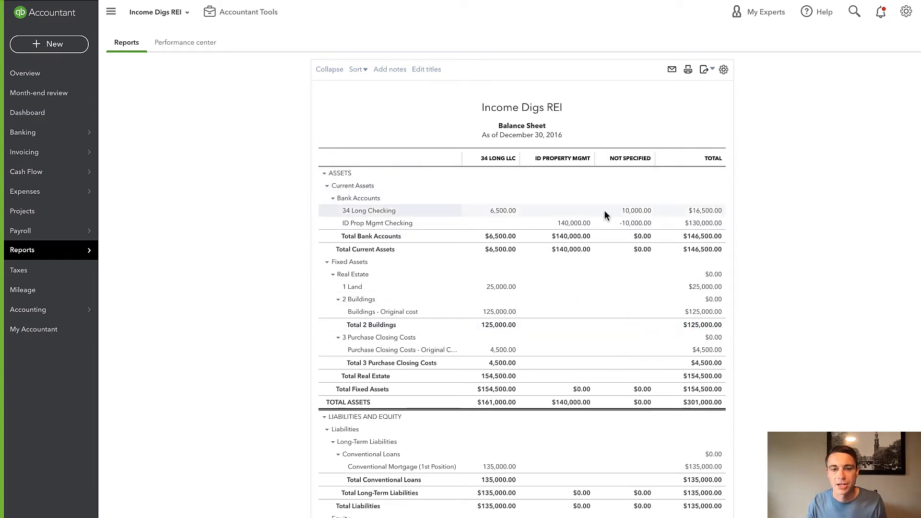
# - Delete the 10,000.00 transfer from the 34 Long Checking drill-down and return to the report summary
pyautogui.click(638, 214)
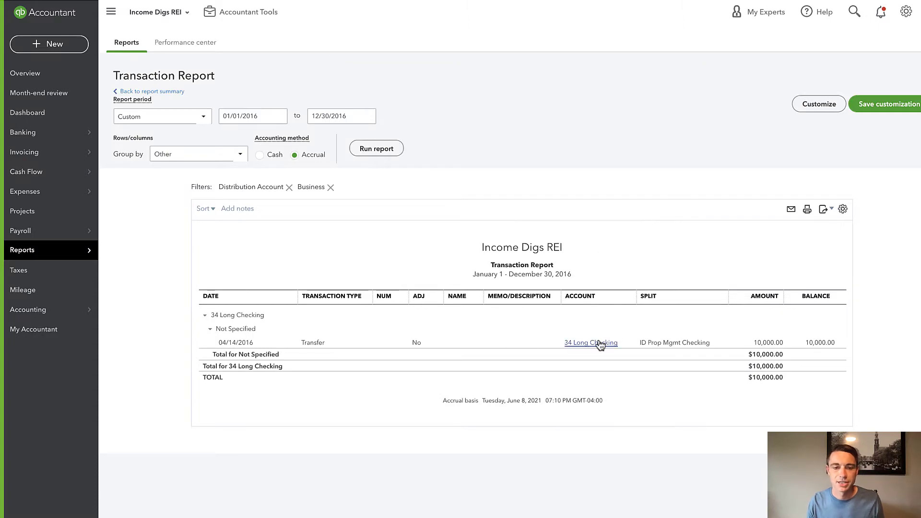
pyautogui.click(611, 339)
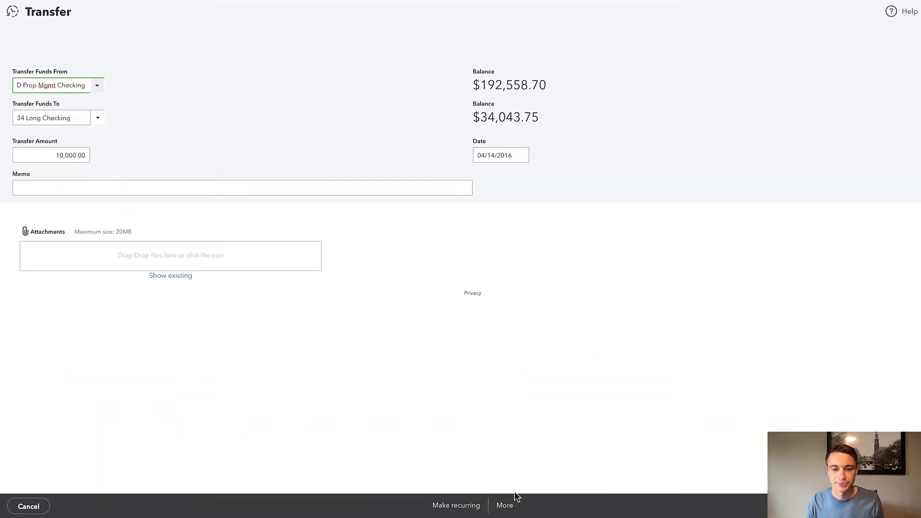
pyautogui.click(505, 506)
pyautogui.click(494, 440)
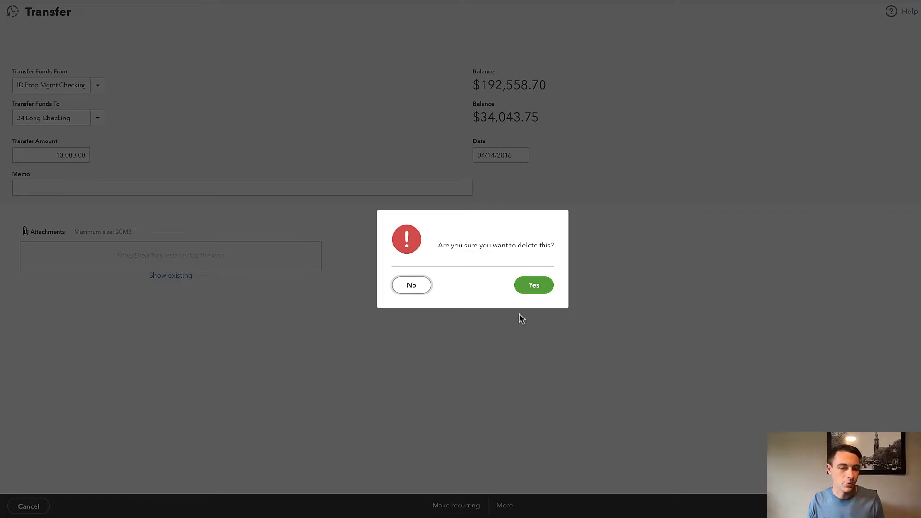
pyautogui.click(529, 289)
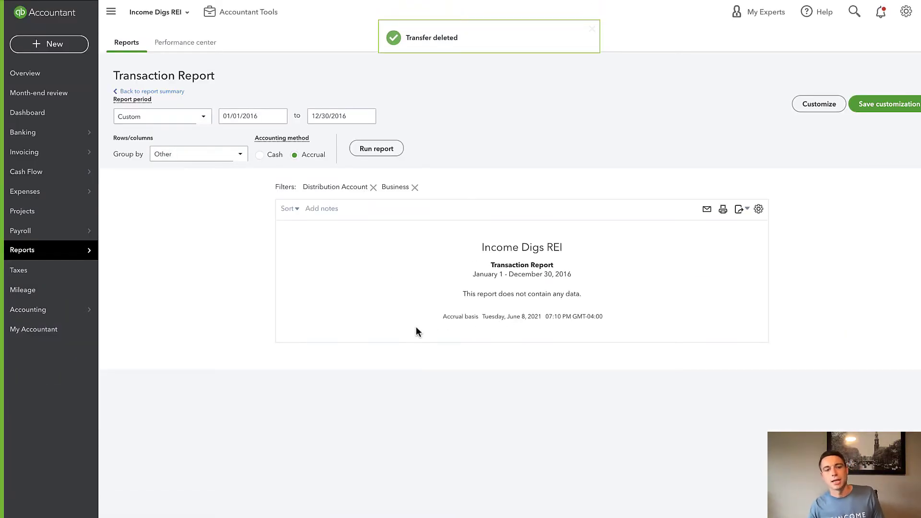
pyautogui.click(146, 92)
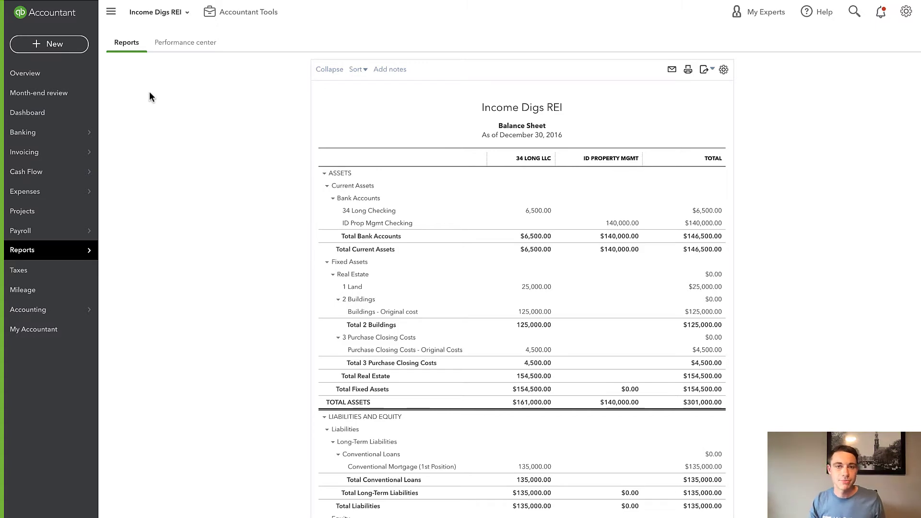
# - Create a journal entry debiting 34 Long Checking and crediting ID Prop Mgmt Checking 10,000.00
pyautogui.click(54, 45)
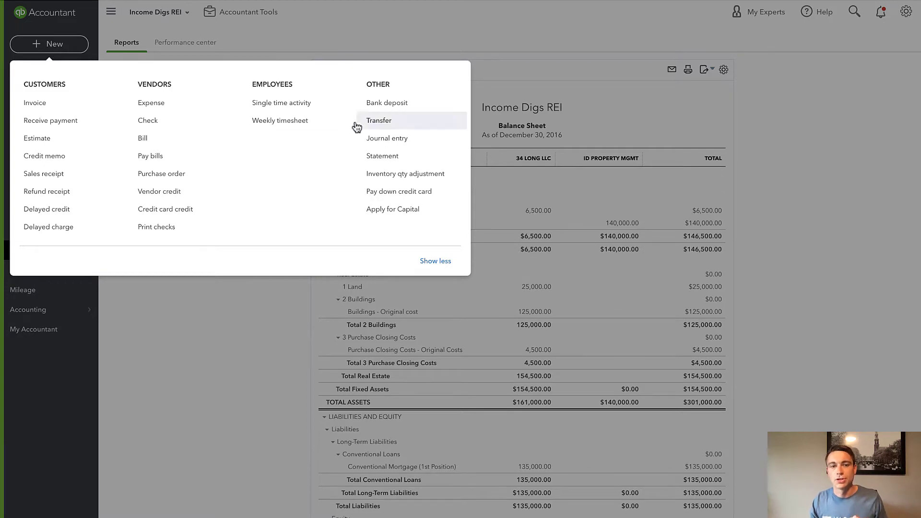
pyautogui.click(417, 149)
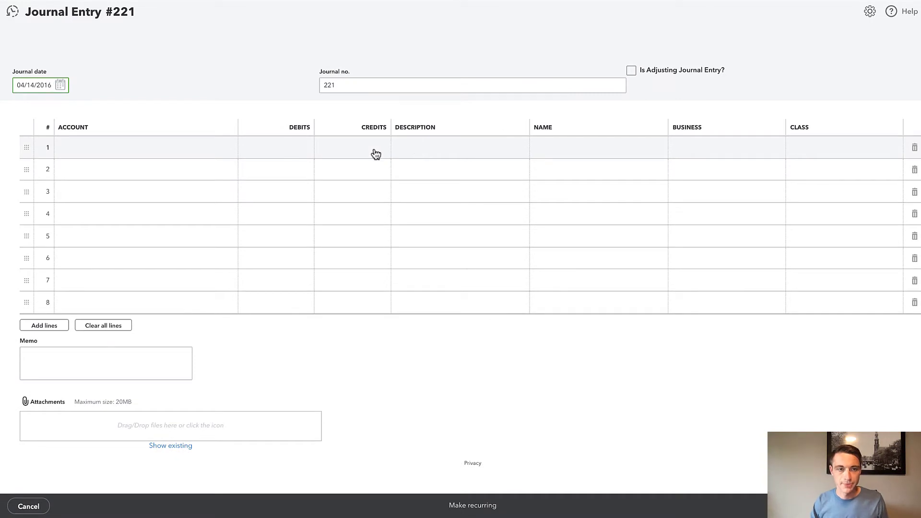
pyautogui.click(184, 146)
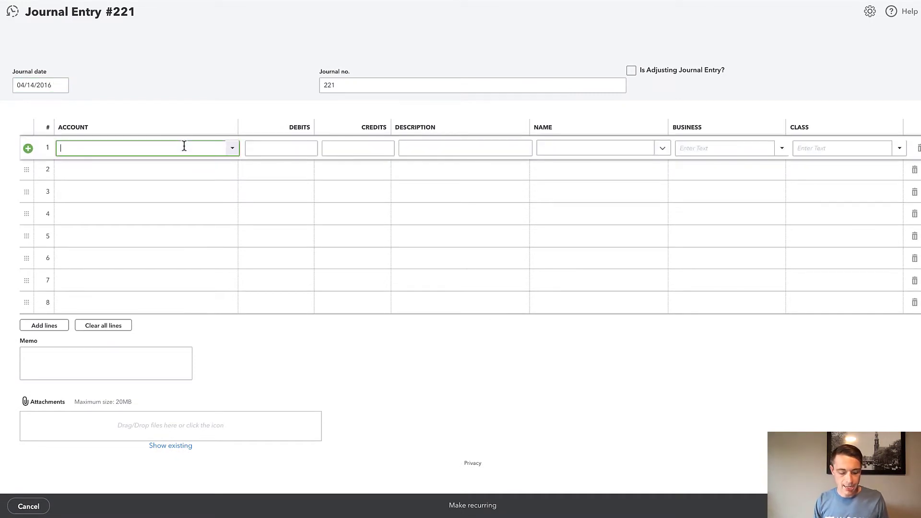
pyautogui.write('34 Long Checking')
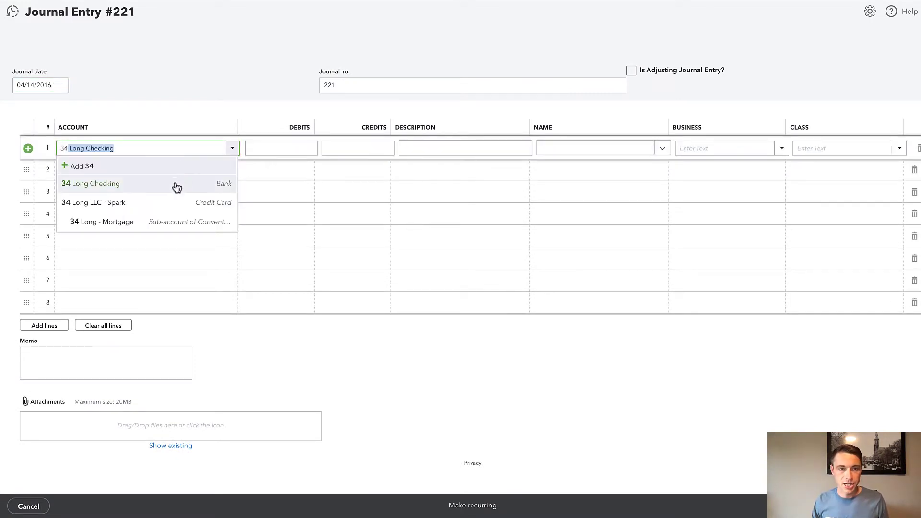
pyautogui.click(176, 185)
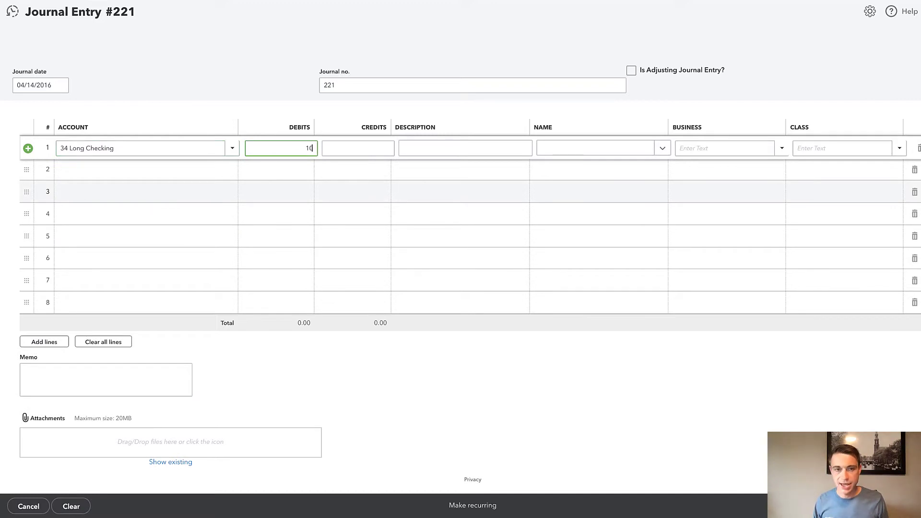
pyautogui.press('Tab')
pyautogui.click(173, 171)
pyautogui.write('id')
pyautogui.click(182, 225)
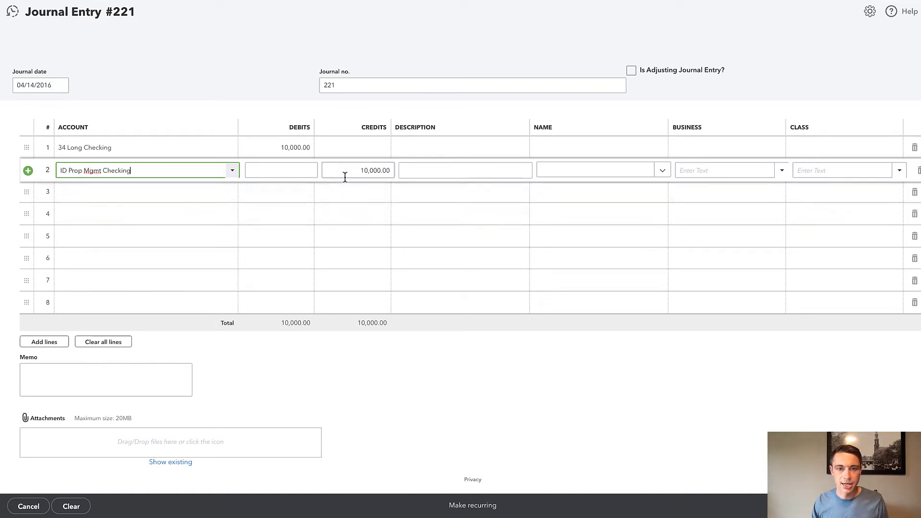
pyautogui.click(351, 171)
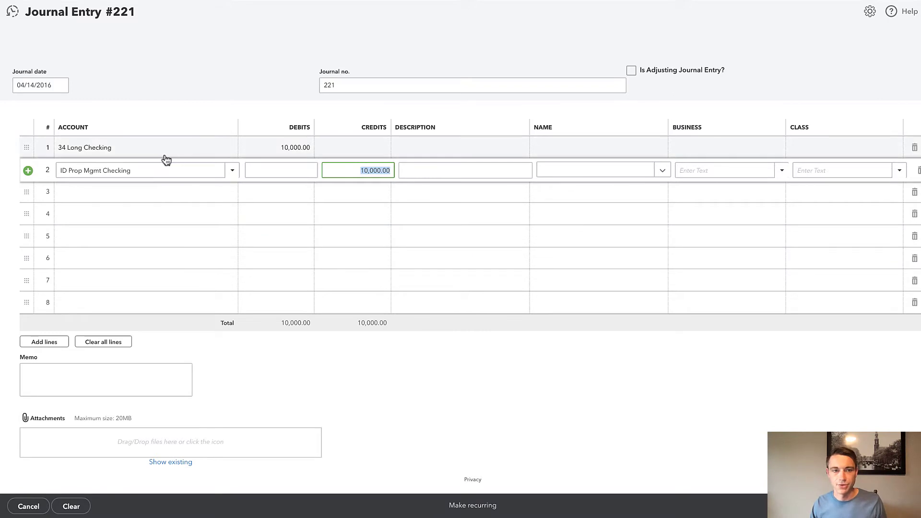
# - Tag the two lines with businesses 34 Long LLC and ID Property Mgmt
pyautogui.click(693, 148)
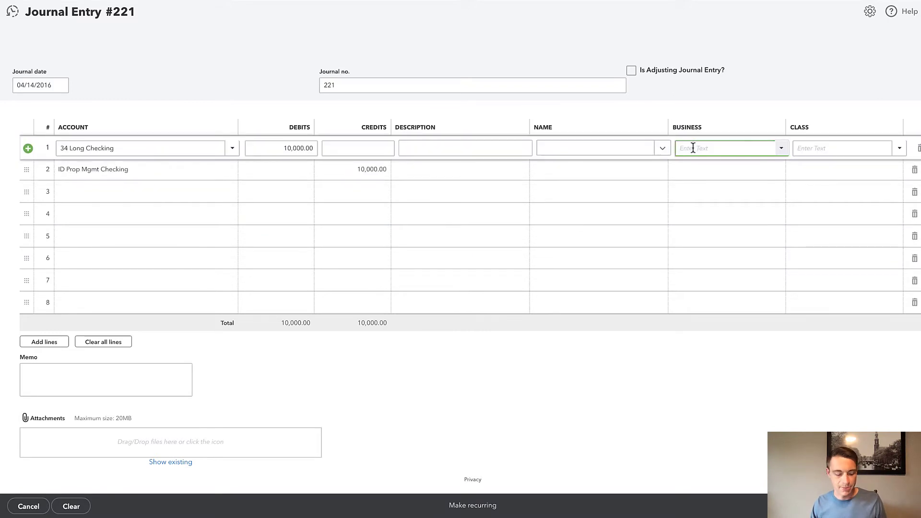
pyautogui.write('34 Long LLC')
pyautogui.click(699, 188)
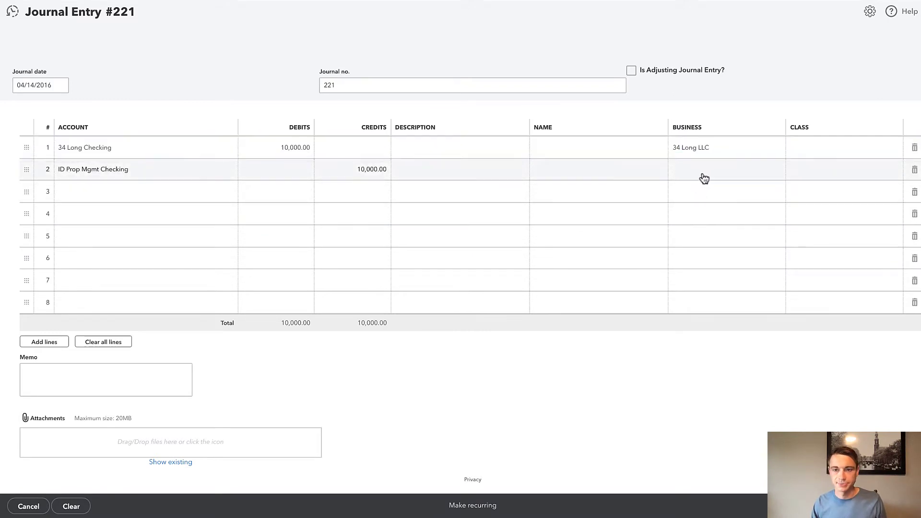
pyautogui.click(703, 173)
pyautogui.write('id')
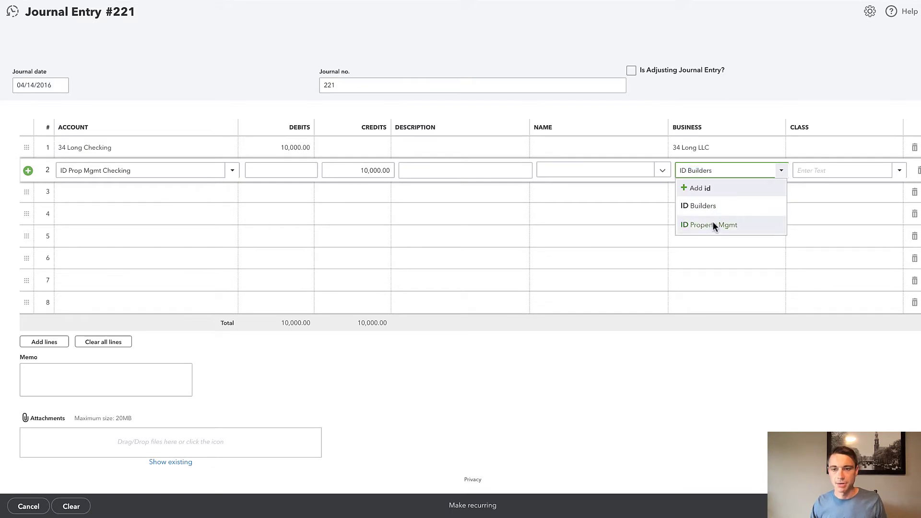
pyautogui.click(714, 225)
# - Give the lines classes 34 Long and General, leaving the memo empty
pyautogui.click(820, 148)
pyautogui.write('34 Long')
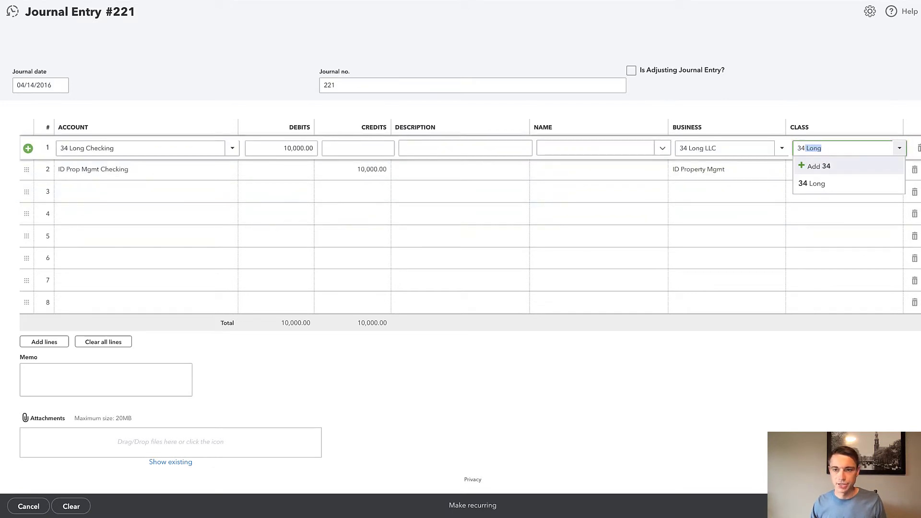
pyautogui.click(815, 184)
pyautogui.click(816, 173)
pyautogui.write('ge')
pyautogui.click(819, 207)
pyautogui.press('Tab')
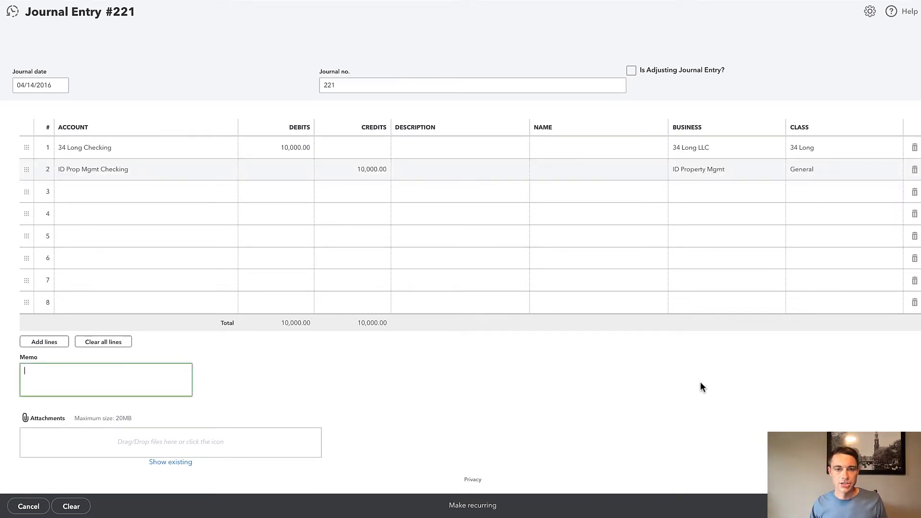
pyautogui.click(753, 415)
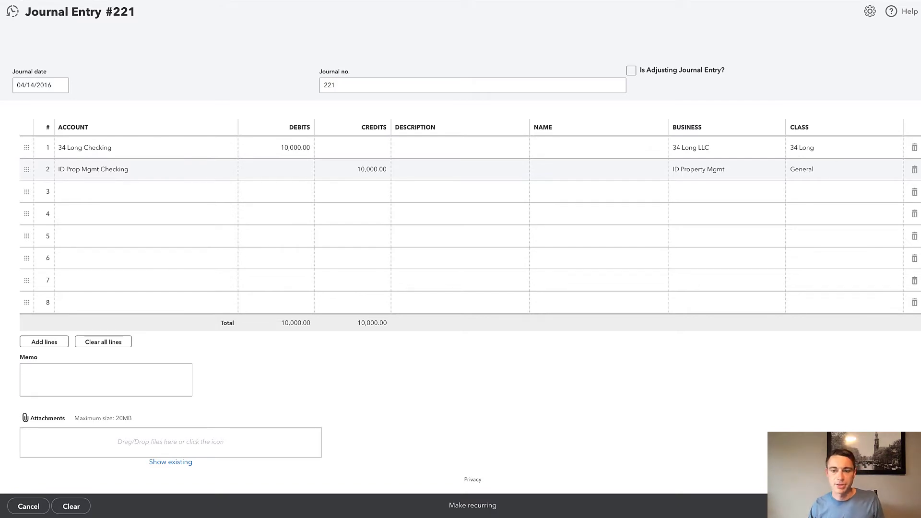
# - Save journal entry 221 and check 34 Long Checking at 16,500.00, ID Prop Mgmt Checking at 130,000.00
pyautogui.click(890, 506)
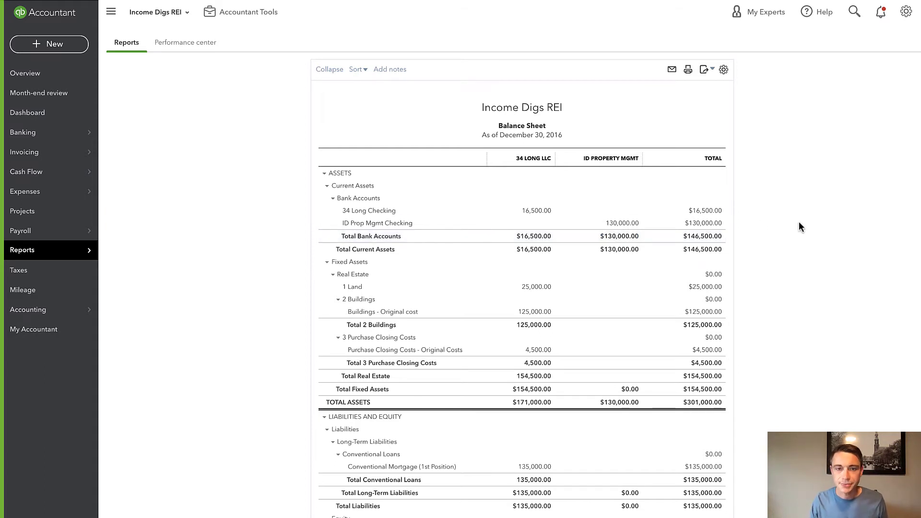
# - Collapse ASSETS and LIABILITIES AND EQUITY, showing 34 Long LLC at $171,000.00 versus $161,000.00
pyautogui.click(324, 174)
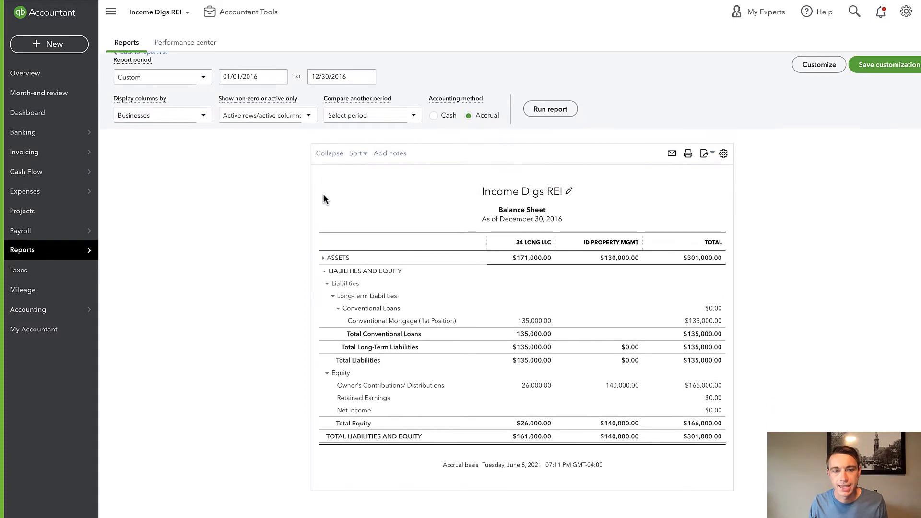
pyautogui.click(322, 272)
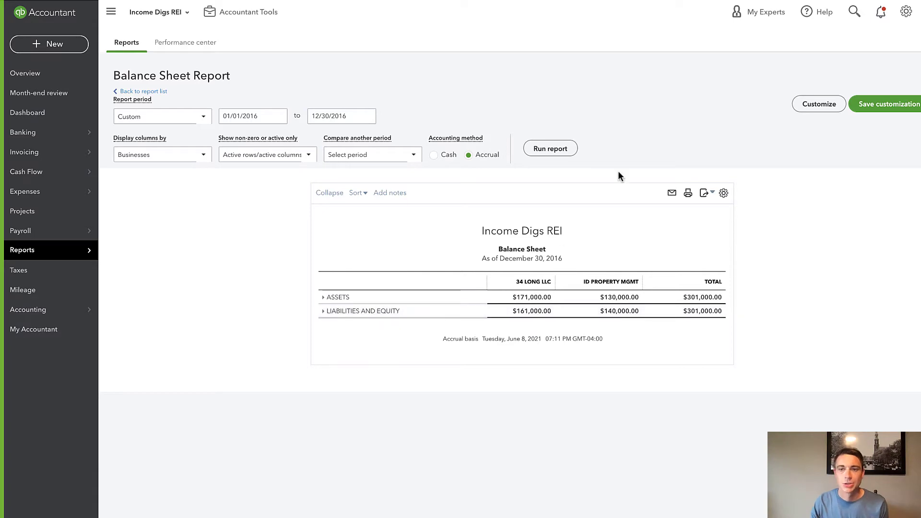
# - Filter the balance sheet to the 34 Long LLC business and rerun it
pyautogui.click(825, 105)
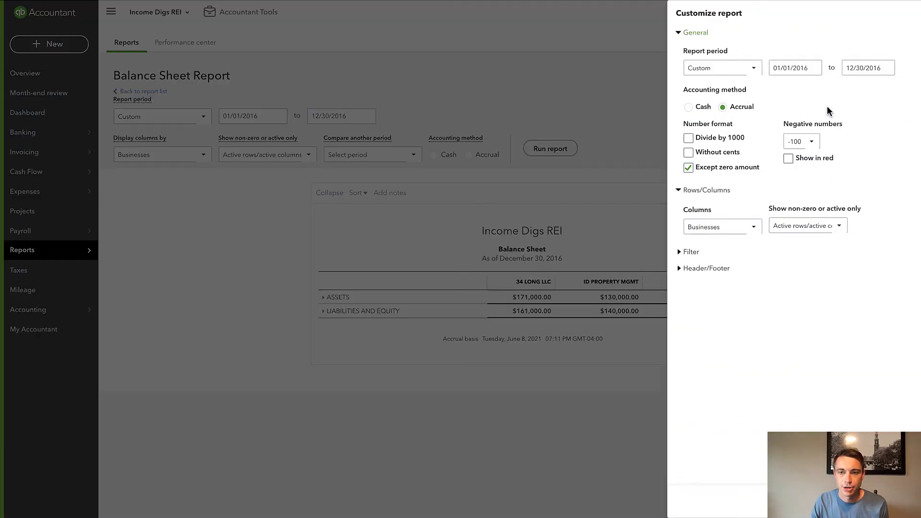
pyautogui.click(691, 251)
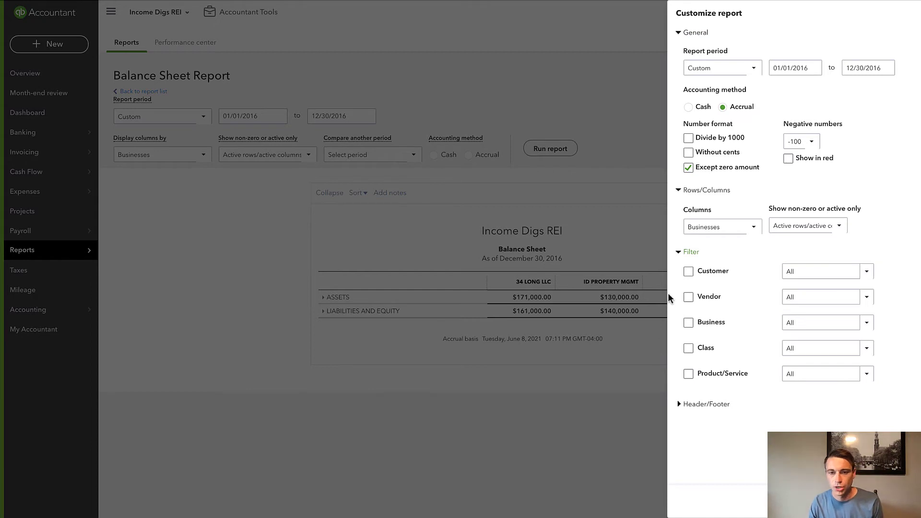
pyautogui.click(688, 322)
pyautogui.click(866, 272)
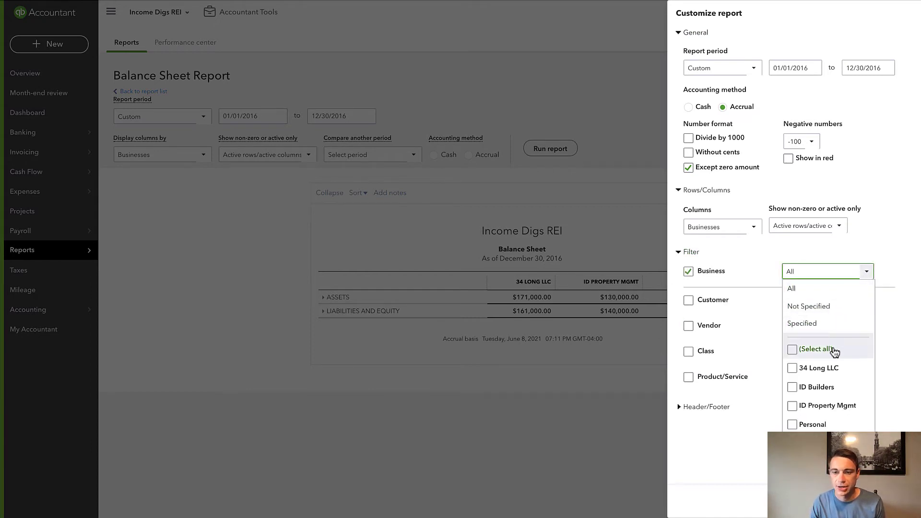
pyautogui.click(822, 366)
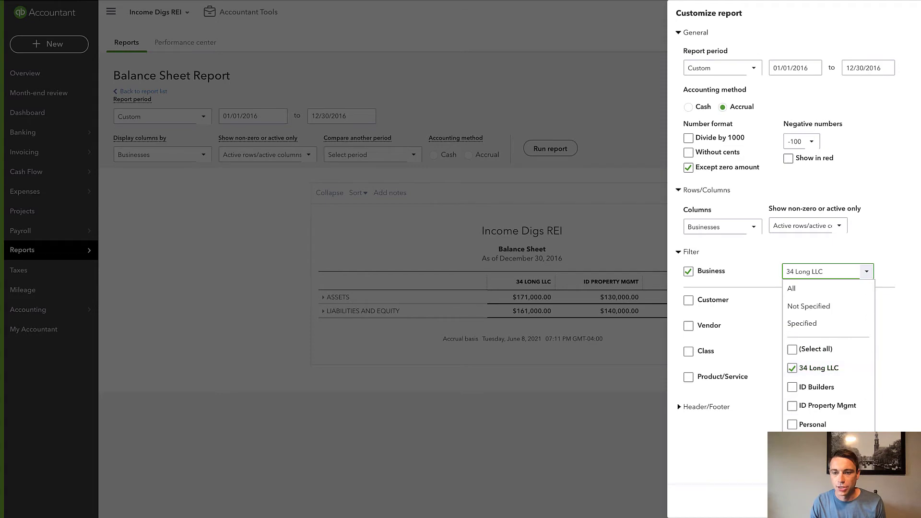
pyautogui.click(111, 121)
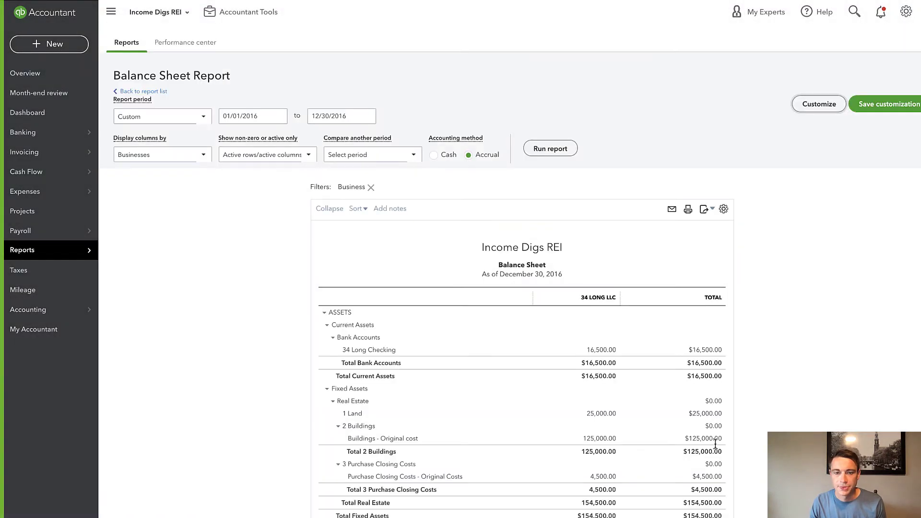
# - Show Total Only columns and collapse both sections to $171,000.00 versus $161,000.00
pyautogui.click(149, 156)
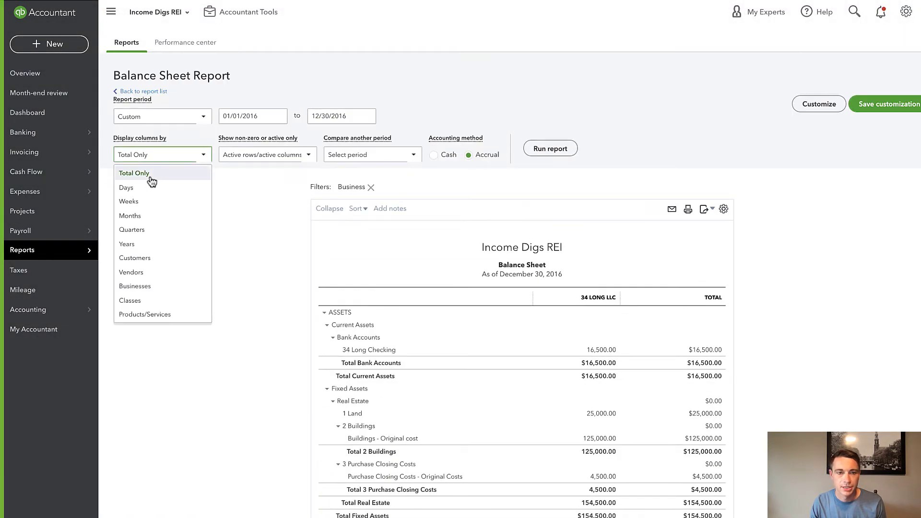
pyautogui.click(151, 173)
pyautogui.click(542, 149)
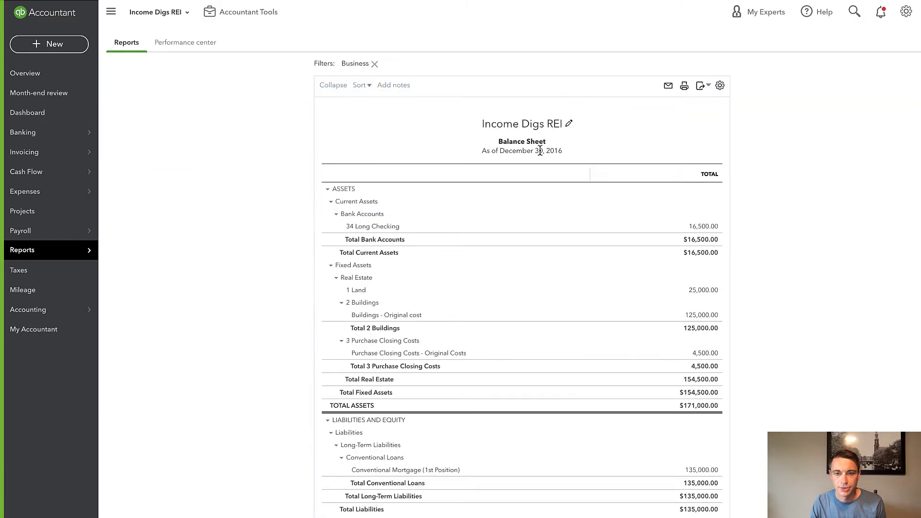
pyautogui.click(326, 189)
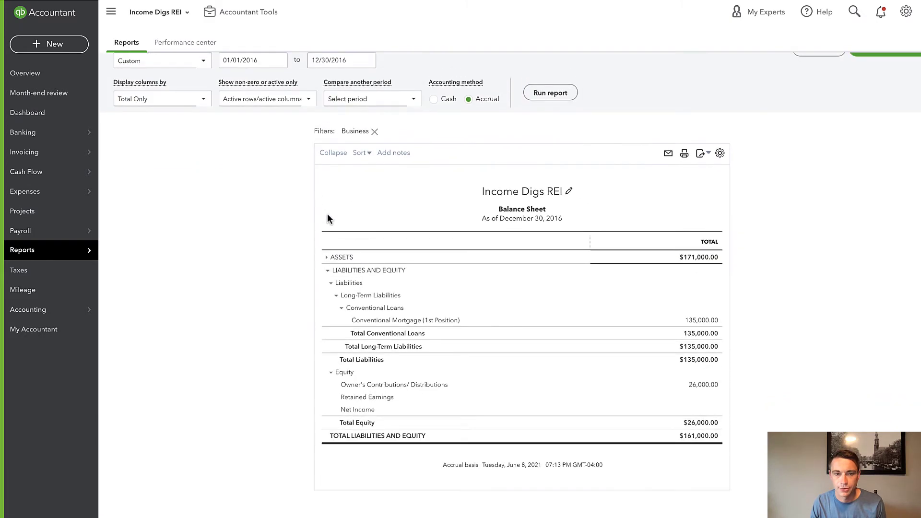
pyautogui.click(324, 270)
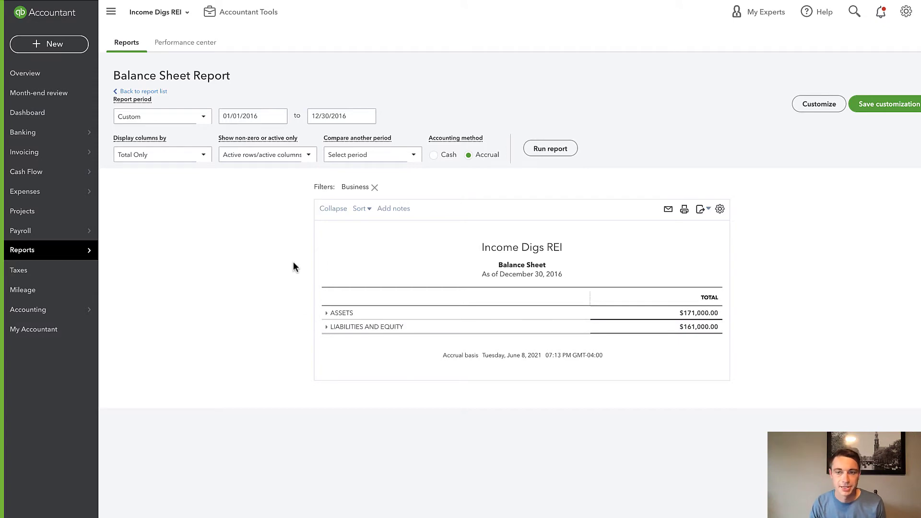
pyautogui.click(817, 105)
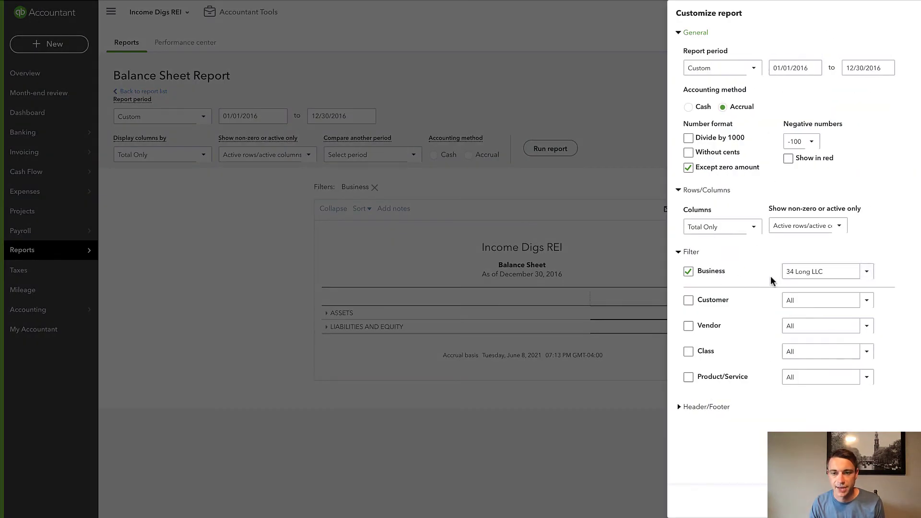
pyautogui.click(868, 275)
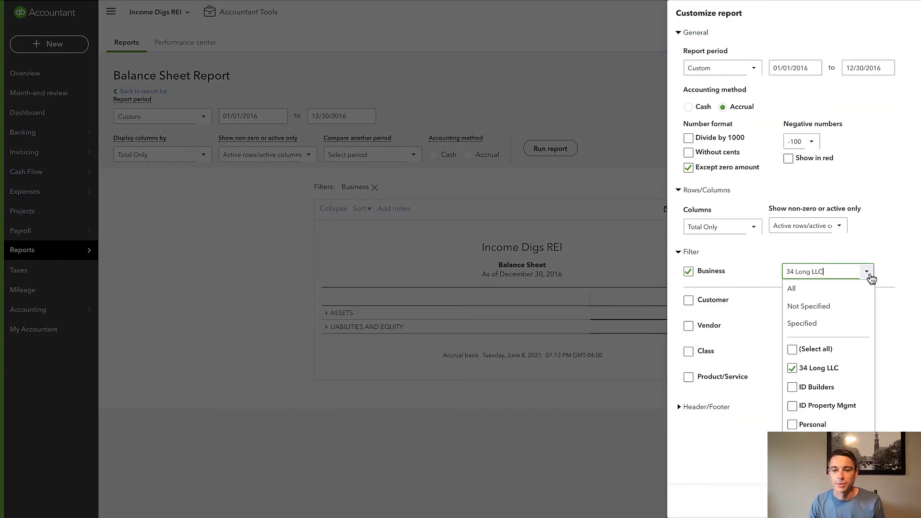
pyautogui.click(690, 272)
pyautogui.click(886, 499)
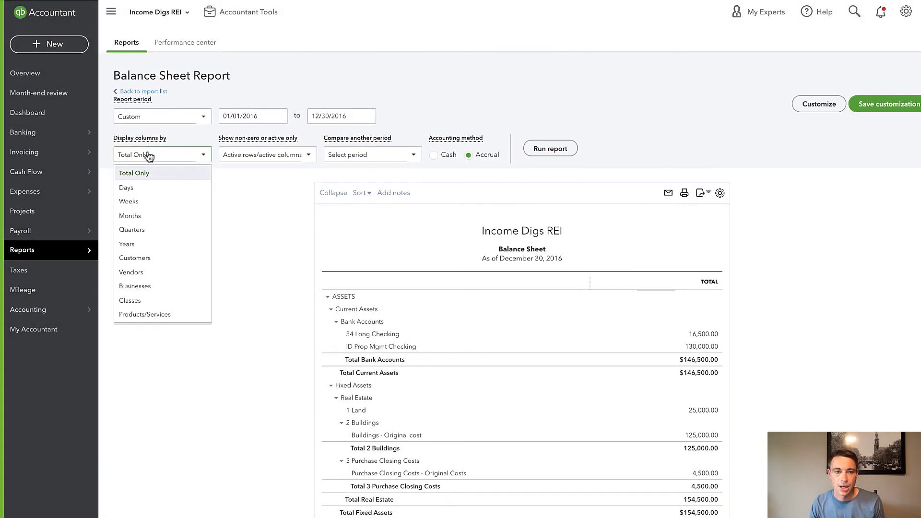
pyautogui.click(144, 287)
pyautogui.click(556, 149)
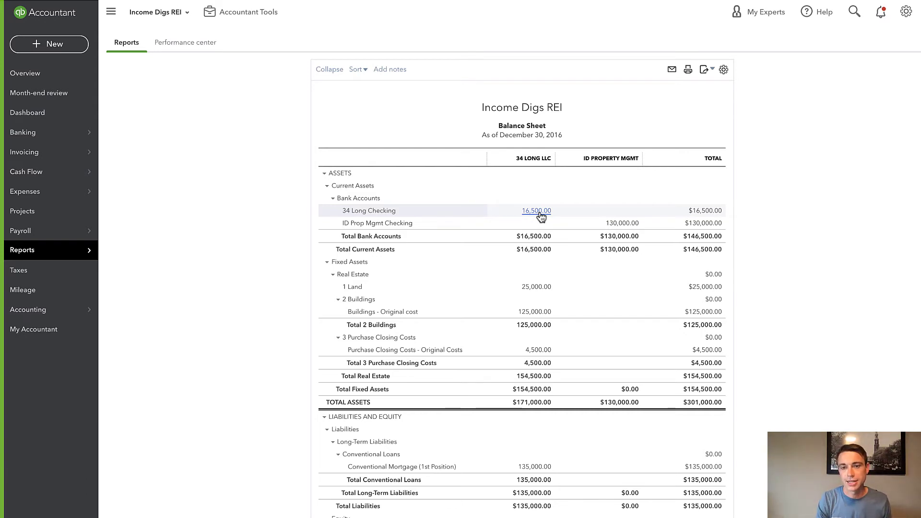
# - Drill into the 130,000.00 ID Prop Mgmt Checking balance and open its 04/14/2016 journal entry
pyautogui.click(622, 225)
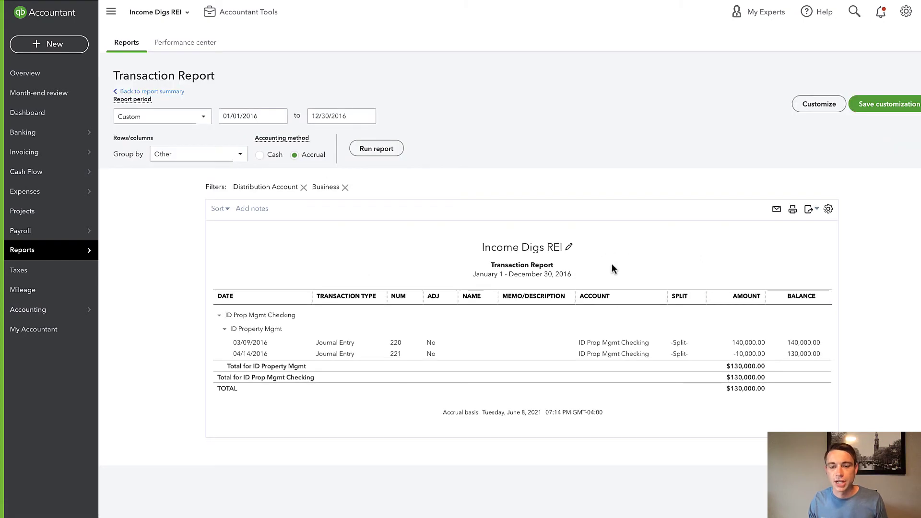
pyautogui.click(632, 359)
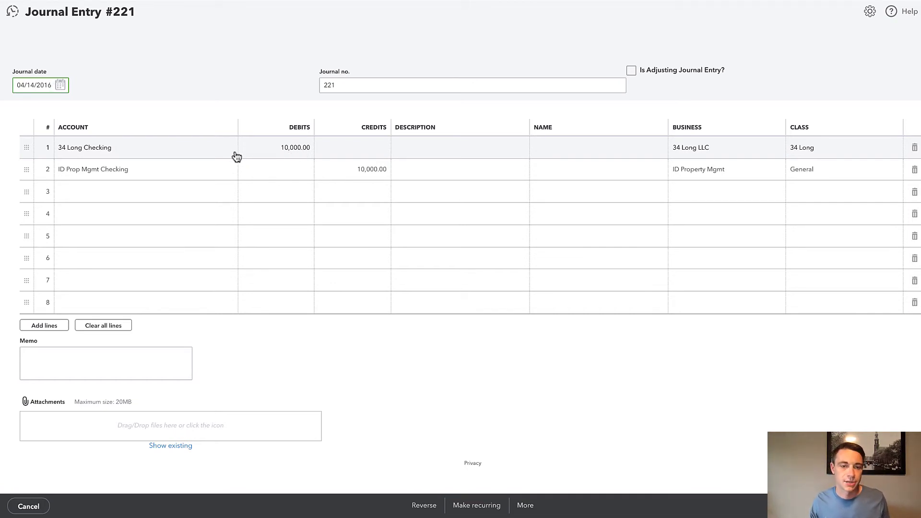
# - Enter 'Intercompany Loans - 34 Long LLC/ ID Prop Mgmt' as the third line's new account
pyautogui.click(206, 191)
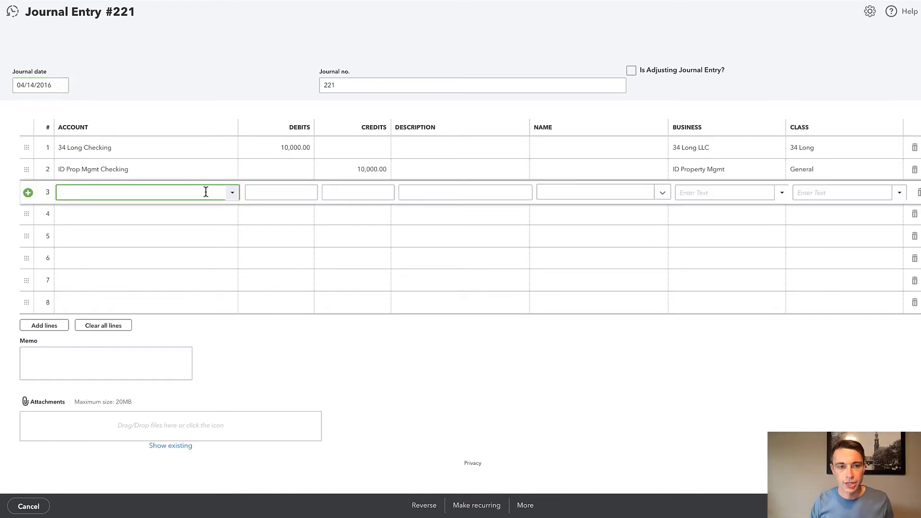
pyautogui.write('Intercompany')
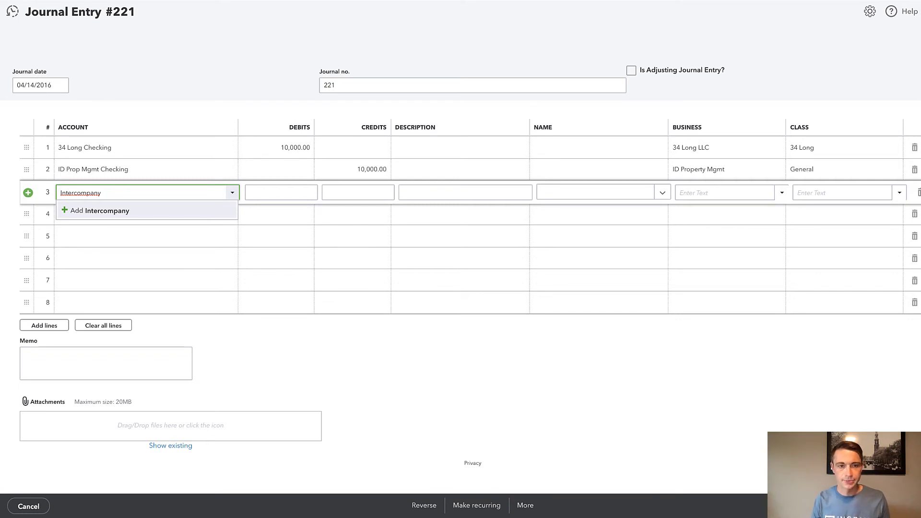
pyautogui.write('Loans - 34 Long LLC/')
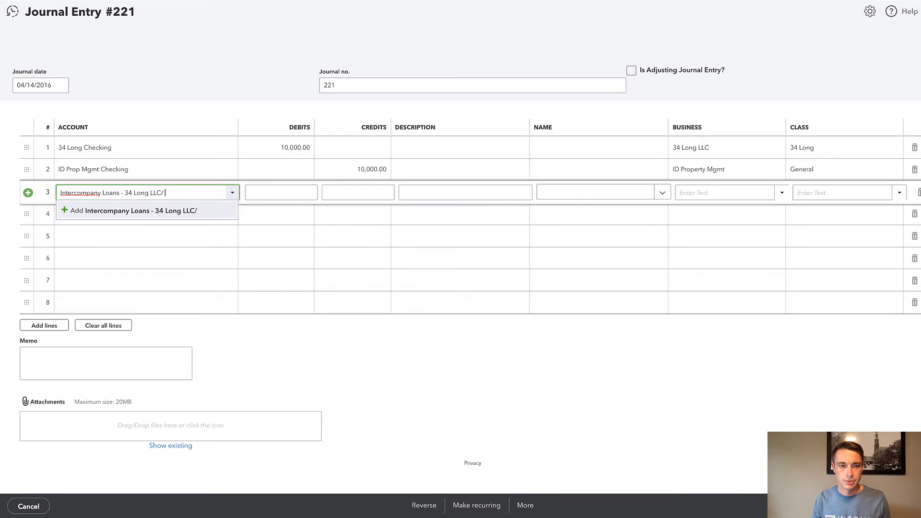
pyautogui.write(' ID Prop Mgmt')
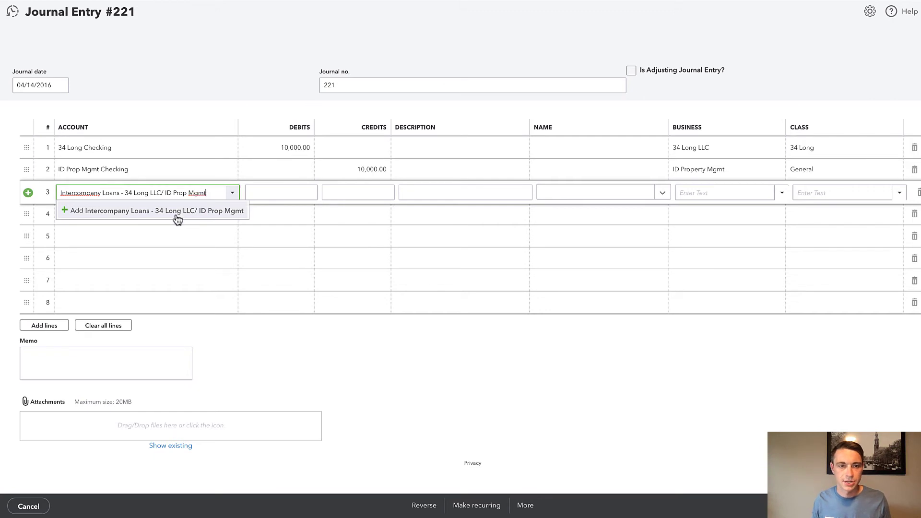
# - Create the 'Intercompany Loans - 34 Long LLC/ ID Prop Mgmt' account as Other Current Liabilities
pyautogui.click(177, 216)
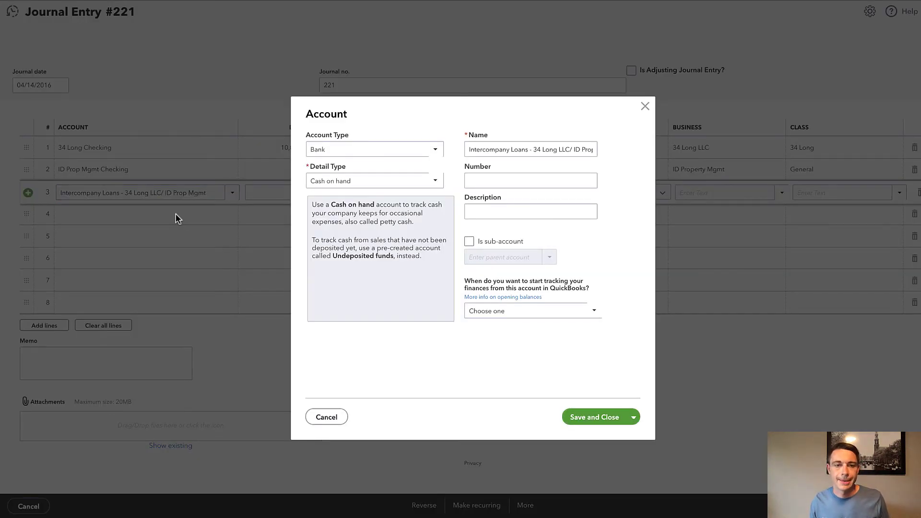
pyautogui.click(361, 151)
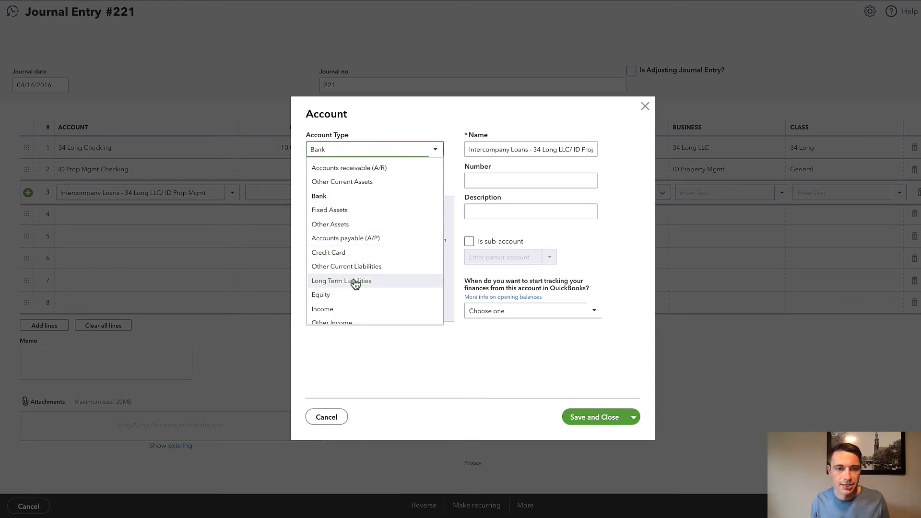
pyautogui.scroll(-1, 356, 284)
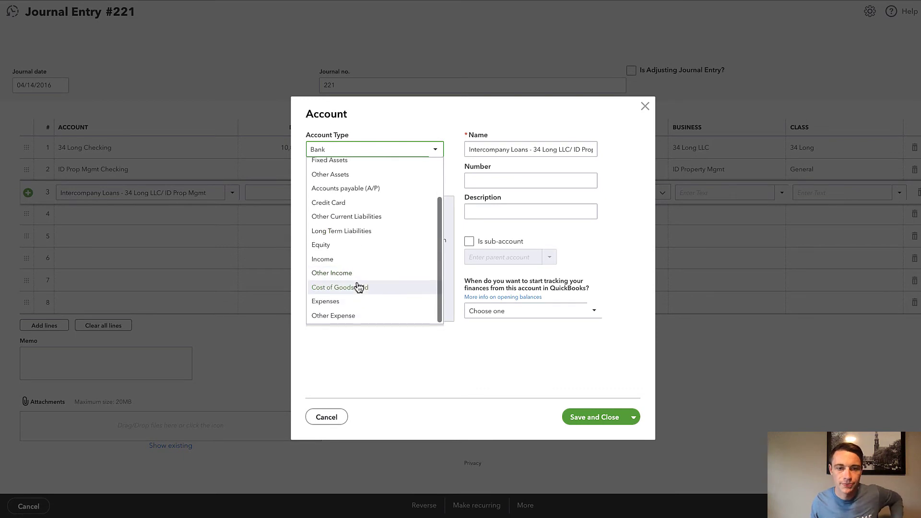
pyautogui.scroll(1, 361, 265)
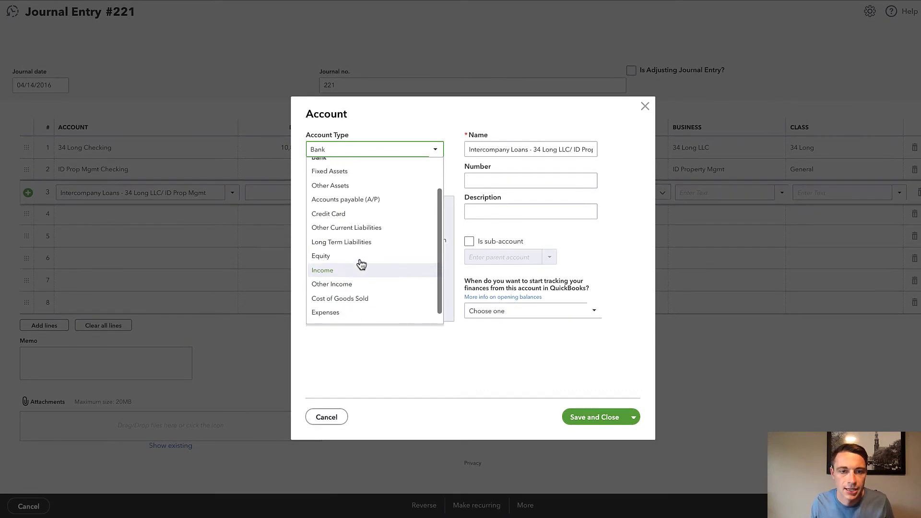
pyautogui.click(354, 233)
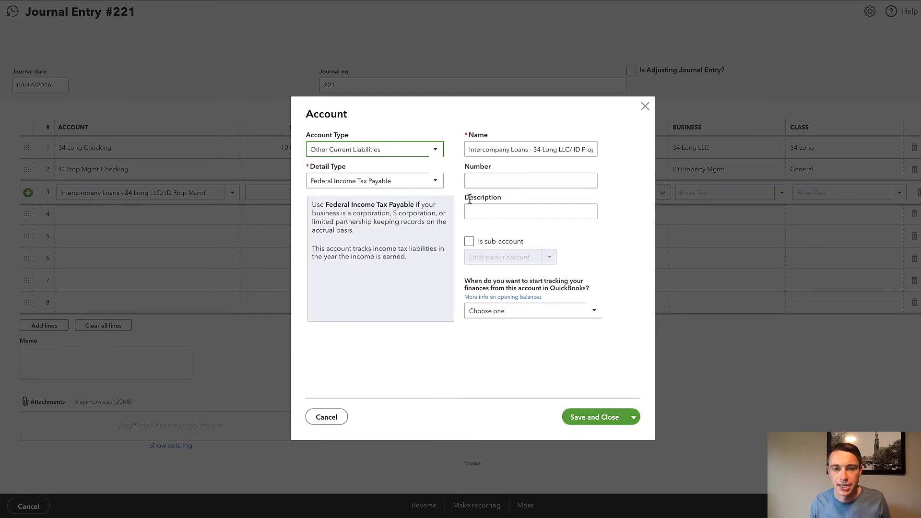
pyautogui.click(608, 416)
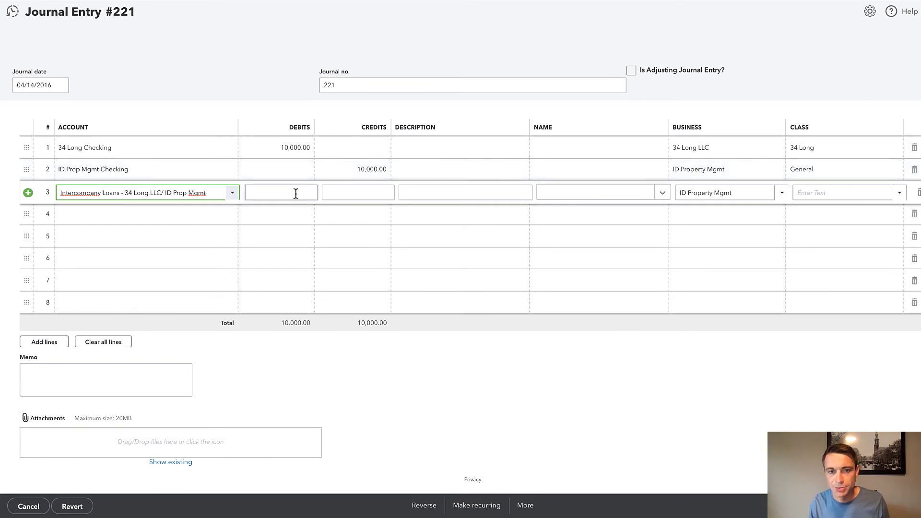
# - Give line 3 a 10,000.00 debit with class General
pyautogui.click(293, 194)
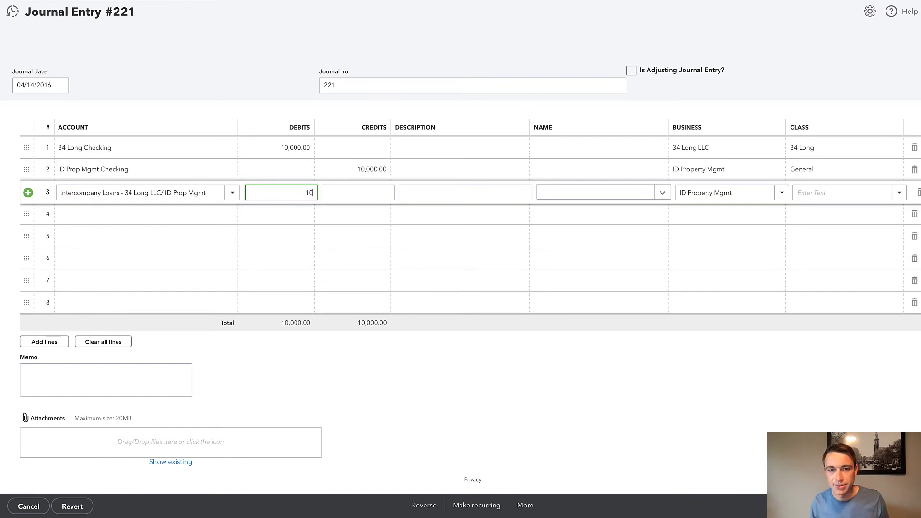
pyautogui.press('Tab')
pyautogui.click(811, 193)
pyautogui.write('ge')
pyautogui.click(810, 229)
# - Add line 4 crediting Intercompany Loans 10,000 for business 34 Long LLC, class 34 Long
pyautogui.click(103, 214)
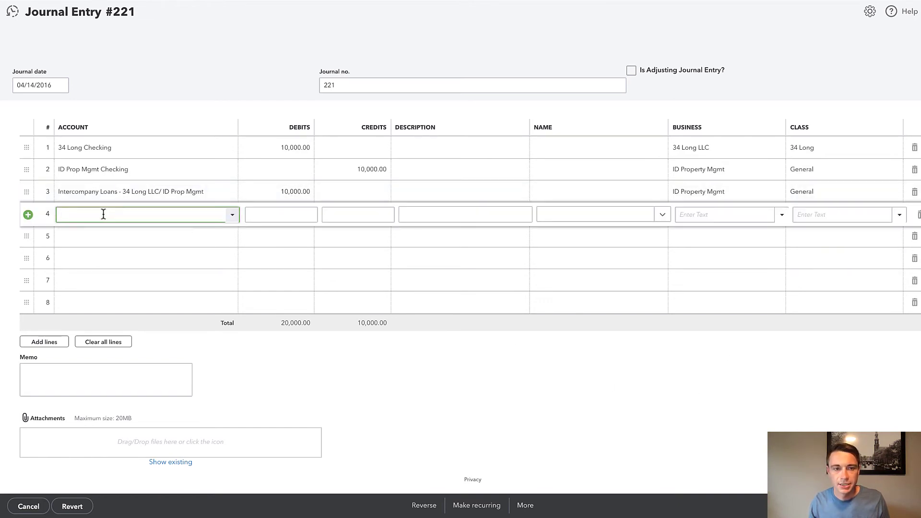
pyautogui.write('inter')
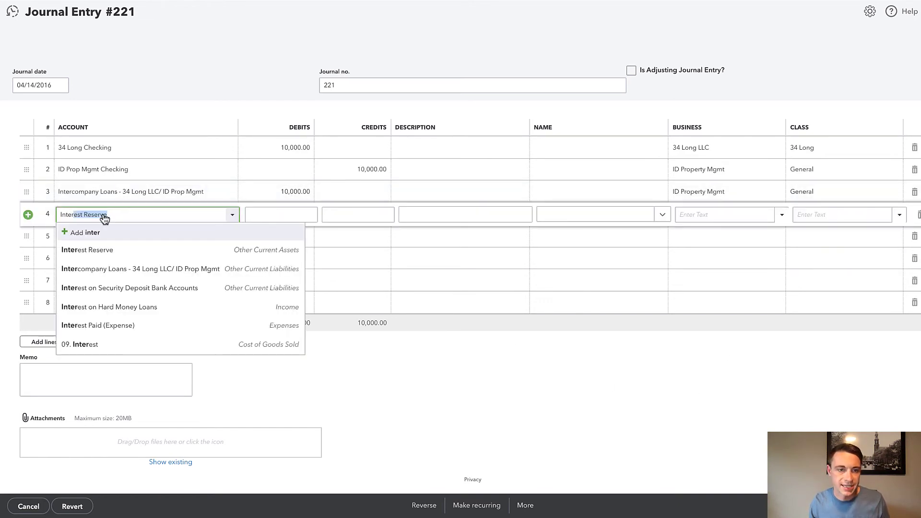
pyautogui.click(129, 274)
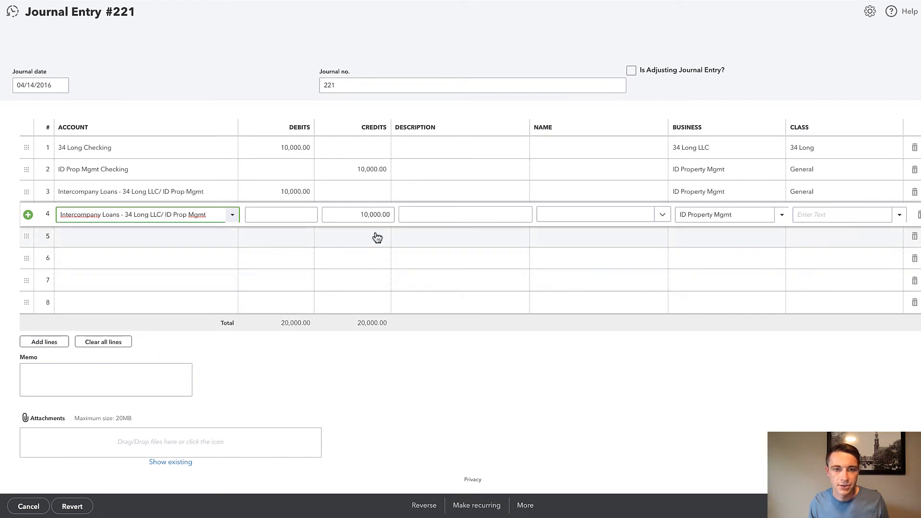
pyautogui.click(756, 211)
pyautogui.write('34')
pyautogui.click(751, 247)
pyautogui.click(819, 214)
pyautogui.write('34 Long')
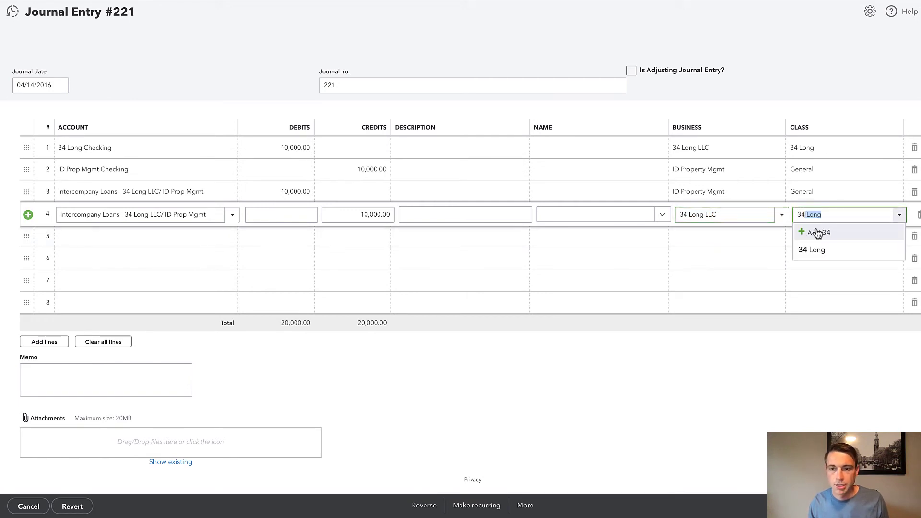
pyautogui.click(816, 249)
pyautogui.click(775, 377)
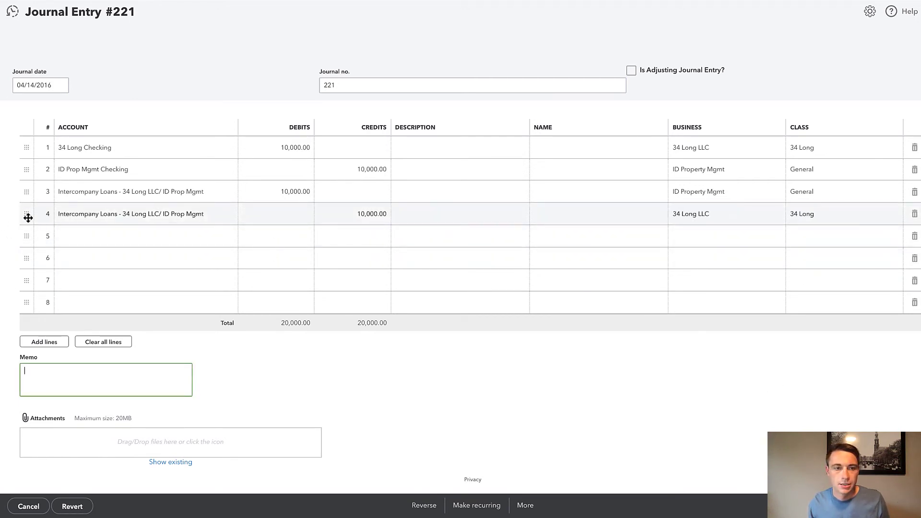
# - Drag the 34 Long LLC Intercompany Loans line up to sit under the Checking line
pyautogui.moveTo(25, 214); pyautogui.dragTo(30, 167)
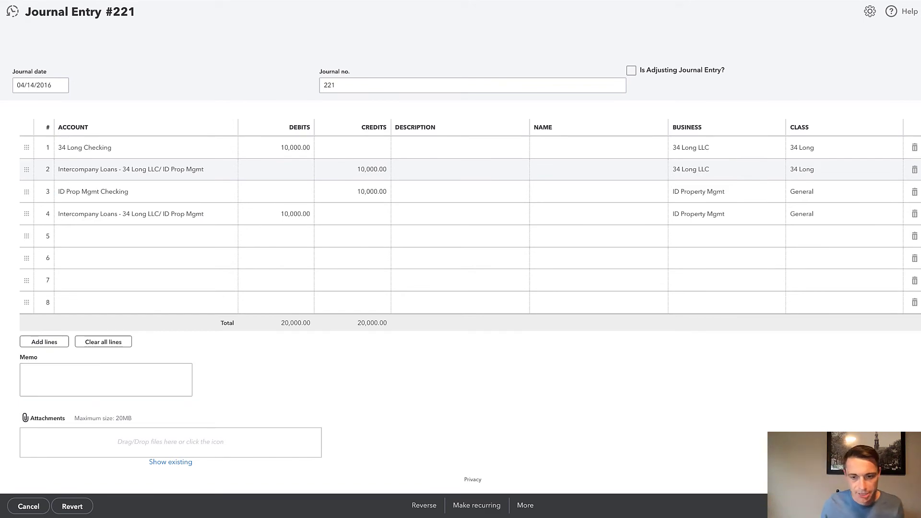
# - Save journal entry 221, then collapse the by-business balance sheet's ASSETS and LIABILITIES AND EQUITY to totals
pyautogui.click(882, 507)
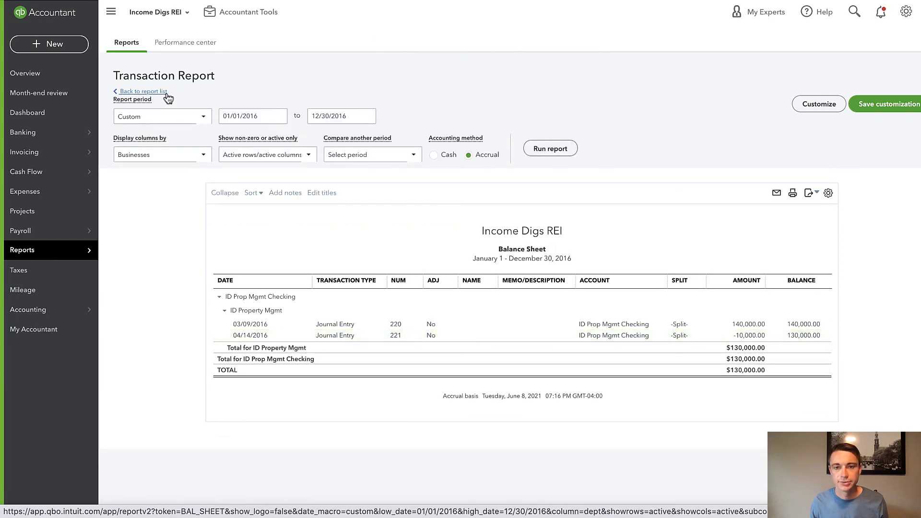
pyautogui.click(166, 93)
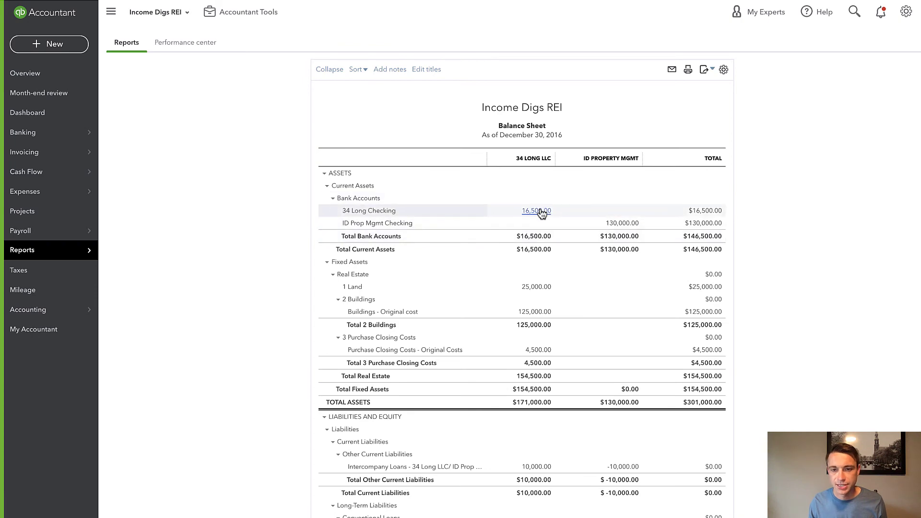
pyautogui.click(324, 174)
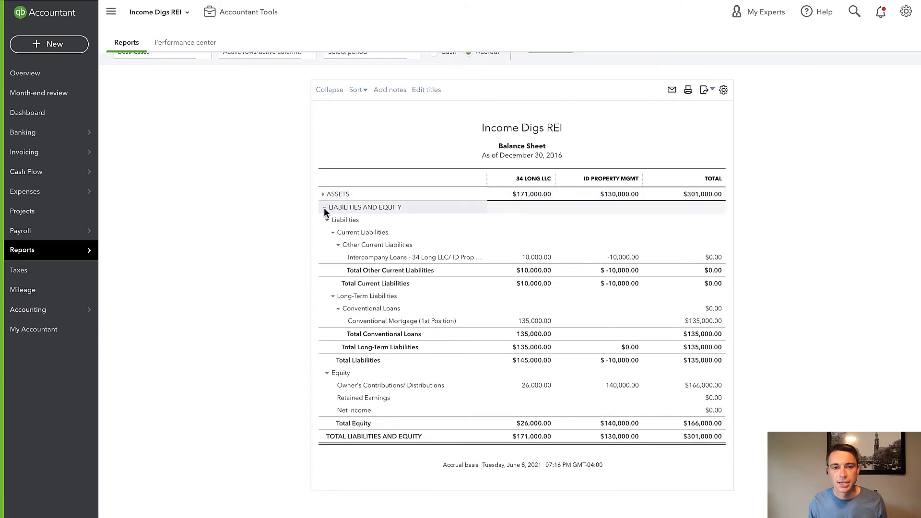
pyautogui.click(324, 207)
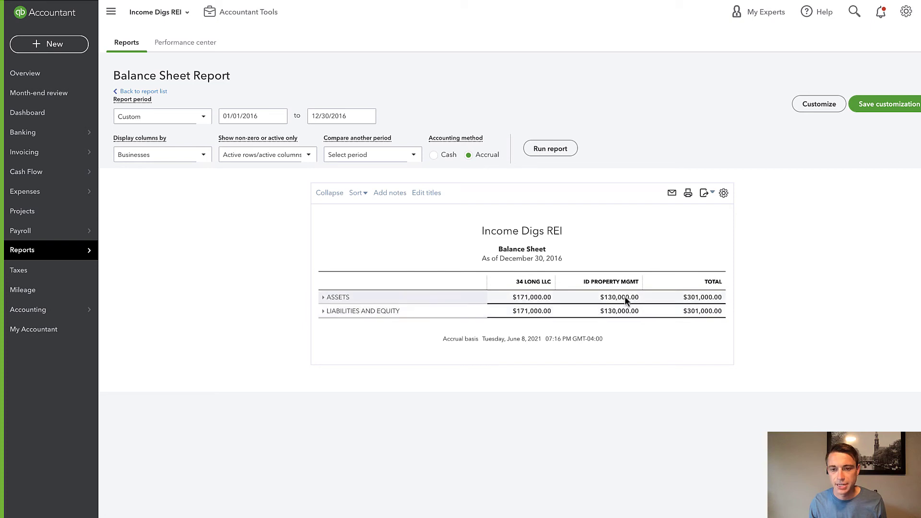
# - Expand LIABILITIES AND EQUITY to show Intercompany Loans at 10,000 and -10,000 per business
pyautogui.click(323, 311)
pyautogui.scroll(-1, 444, 341)
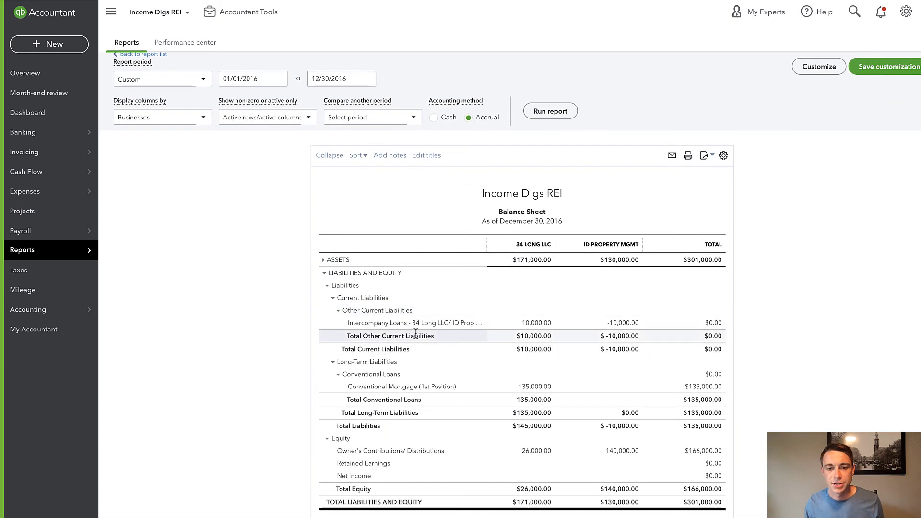